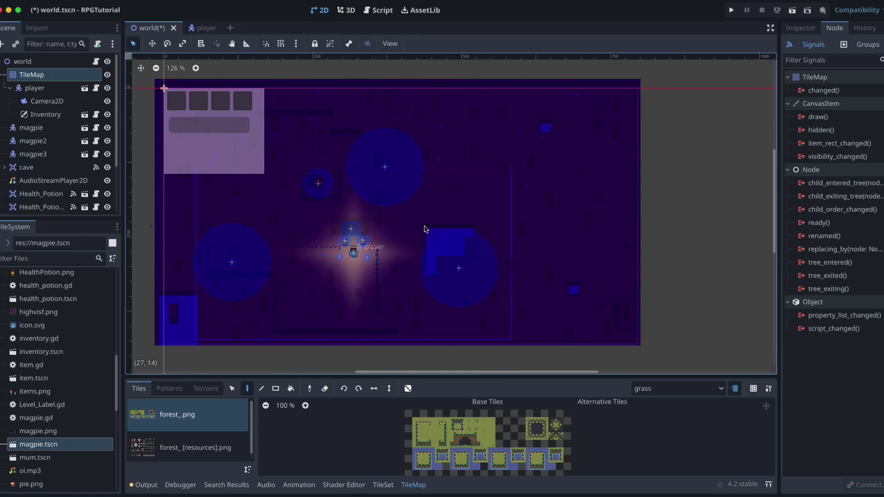
Hide the player with its Camera2D and Inventory, plus magpie, magpie2 and magpie3, in the world scene
{"action": "left_click", "coordinate": [106, 63]}
{"action": "left_click", "coordinate": [107, 62]}
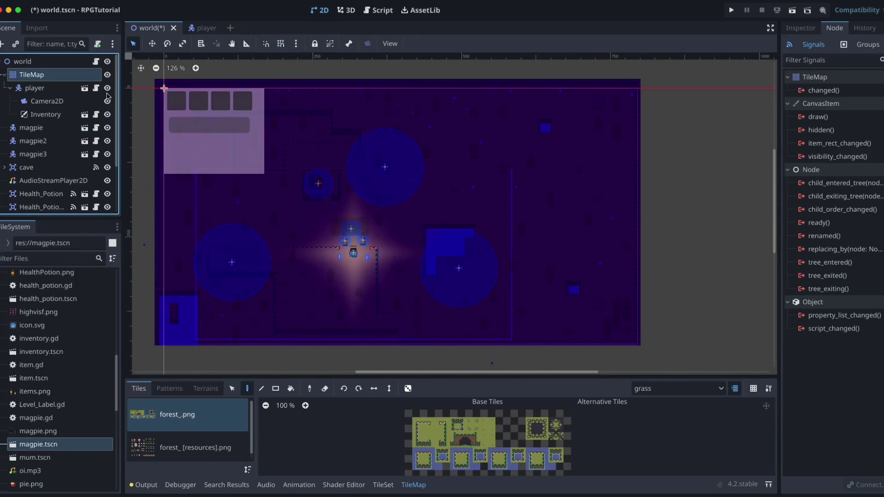
{"action": "left_click", "coordinate": [106, 88]}
{"action": "left_click", "coordinate": [107, 101]}
{"action": "left_click", "coordinate": [106, 114]}
{"action": "left_click", "coordinate": [107, 128]}
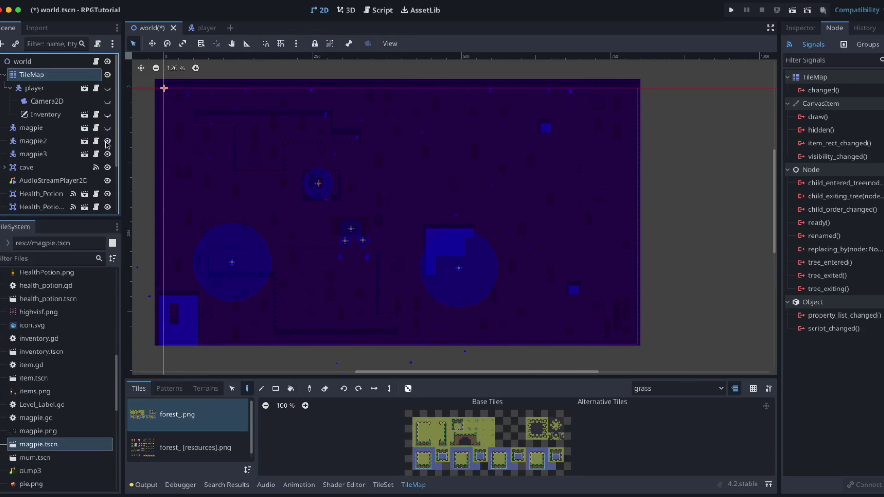
{"action": "left_click", "coordinate": [106, 141]}
{"action": "left_click", "coordinate": [107, 154]}
Hide the cave, AudioStreamPlayer2D, both health potions, durry, durry2, saint_nick, day_night and rain nodes
{"action": "left_click", "coordinate": [106, 168]}
{"action": "left_click", "coordinate": [107, 181]}
{"action": "left_click", "coordinate": [107, 194]}
{"action": "left_click", "coordinate": [107, 207]}
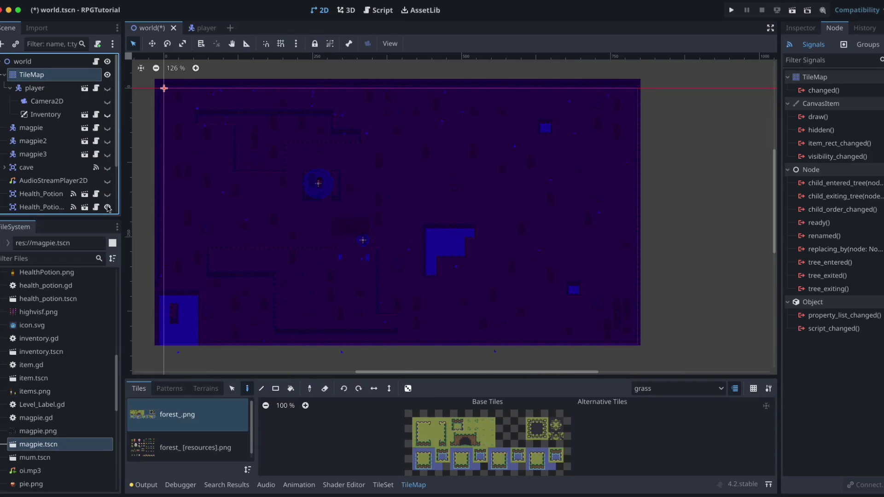
{"action": "scroll", "coordinate": [108, 209], "scroll_direction": "down", "scroll_amount": 3}
{"action": "left_click", "coordinate": [107, 152]}
{"action": "left_click", "coordinate": [107, 167]}
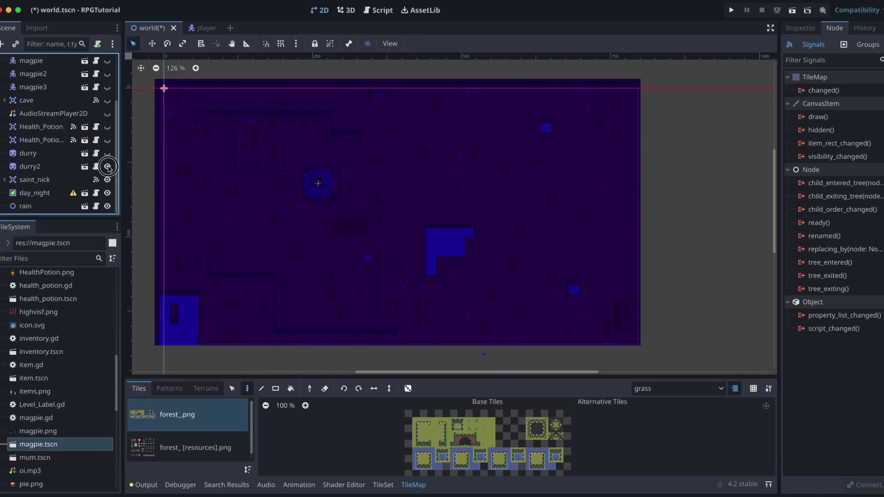
{"action": "left_click", "coordinate": [108, 179]}
{"action": "left_click", "coordinate": [107, 193]}
{"action": "left_click", "coordinate": [107, 207]}
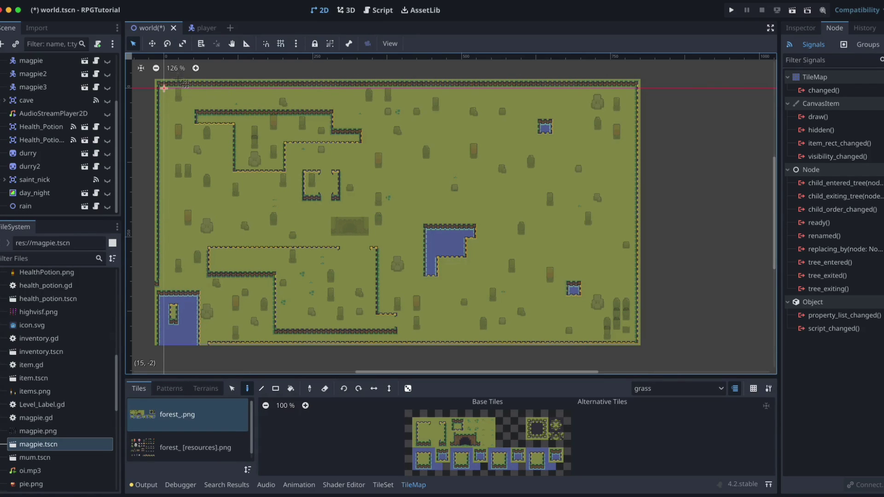
Capture a screenshot region spanning the tile map from its upper-left to its lower-right corner
{"action": "scroll", "coordinate": [305, 182], "scroll_direction": "down", "scroll_amount": 3}
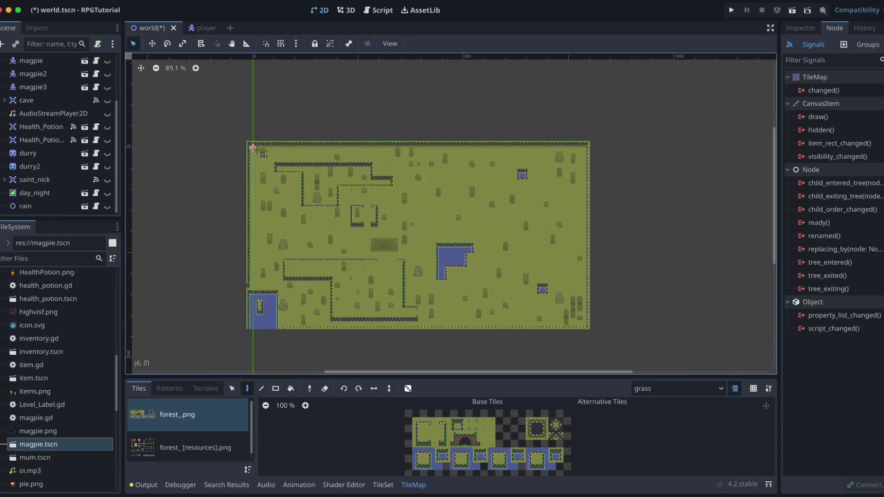
{"action": "left_click_drag", "start_coordinate": [253, 148], "coordinate": [589, 331]}
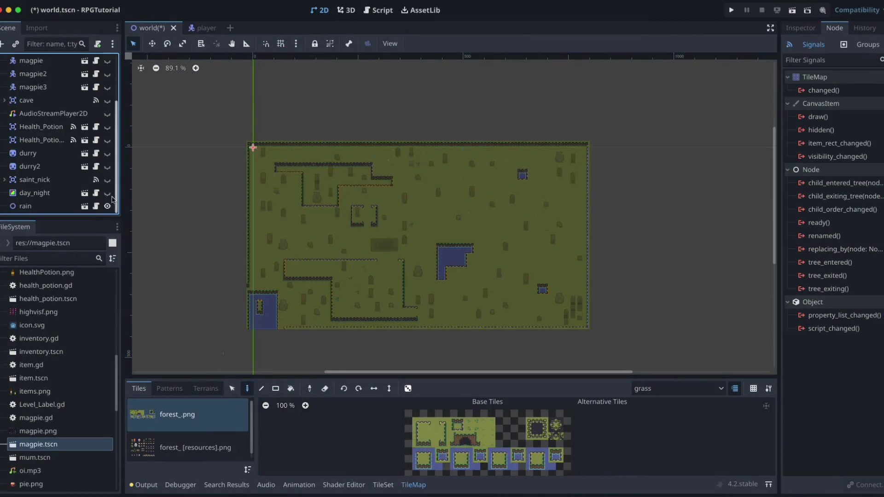
Make day_night, saint_nick, durry, durry2, both health potions and the cave visible again
{"action": "left_click", "coordinate": [108, 194]}
{"action": "left_click", "coordinate": [108, 181]}
{"action": "left_click", "coordinate": [108, 180]}
{"action": "left_click", "coordinate": [108, 155]}
{"action": "left_click", "coordinate": [108, 169]}
{"action": "left_click", "coordinate": [107, 180]}
{"action": "left_click", "coordinate": [108, 140]}
{"action": "left_click", "coordinate": [107, 127]}
{"action": "left_click", "coordinate": [108, 100]}
Make the three magpies and the player with its Camera2D and Inventory visible again
{"action": "left_click", "coordinate": [107, 87]}
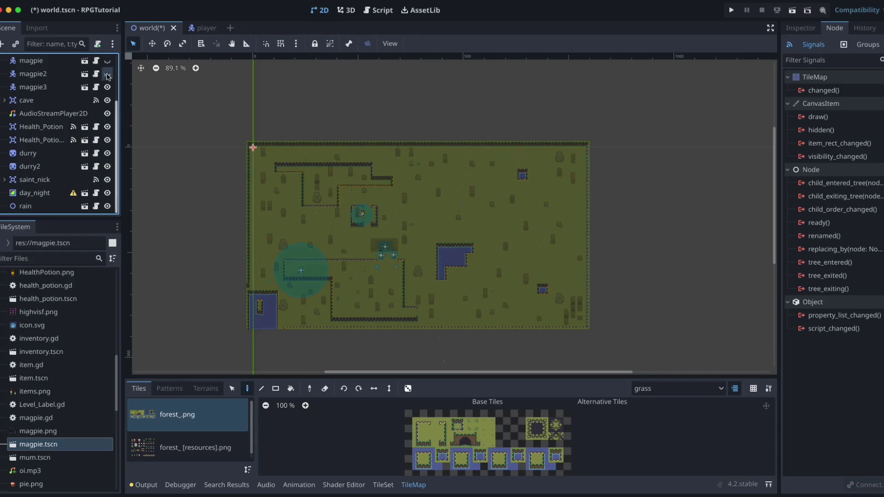
{"action": "left_click", "coordinate": [107, 74]}
{"action": "left_click", "coordinate": [107, 60]}
{"action": "scroll", "coordinate": [86, 128], "scroll_direction": "up", "scroll_amount": 3}
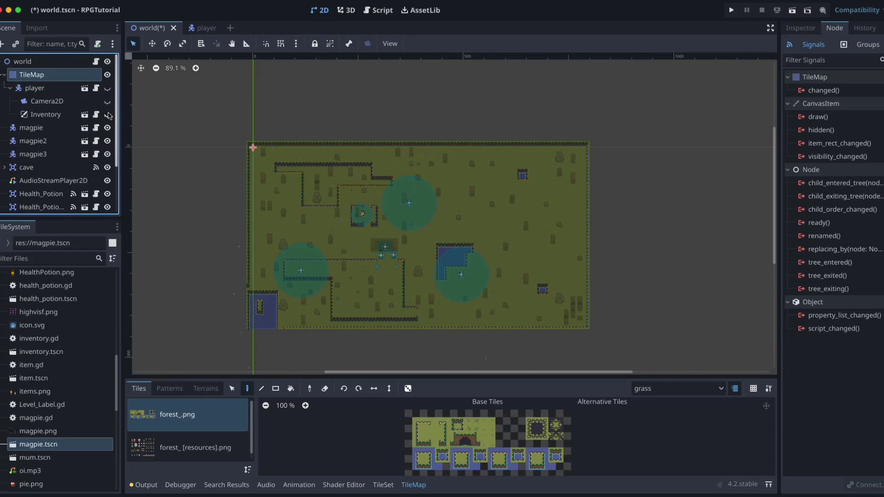
{"action": "left_click", "coordinate": [107, 89]}
{"action": "left_click", "coordinate": [107, 101]}
{"action": "left_click", "coordinate": [107, 114]}
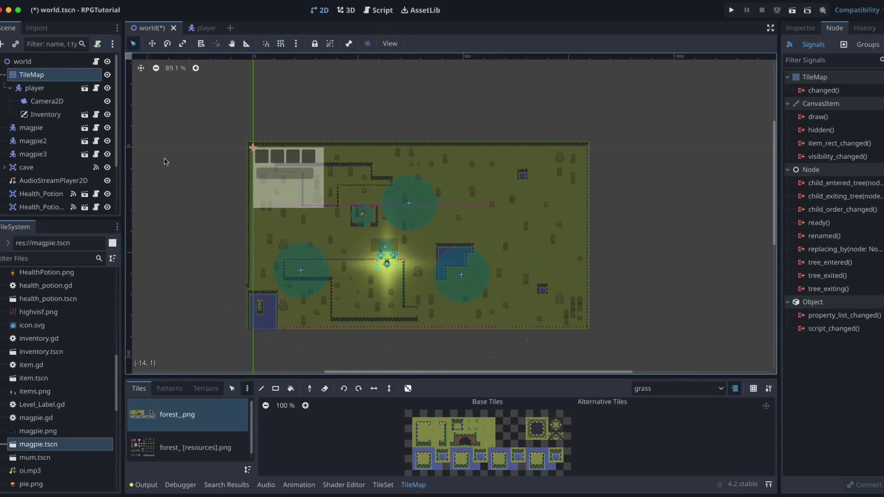
Examine the inventory.tscn scene, close it and return to the world scene
{"action": "left_click", "coordinate": [53, 117]}
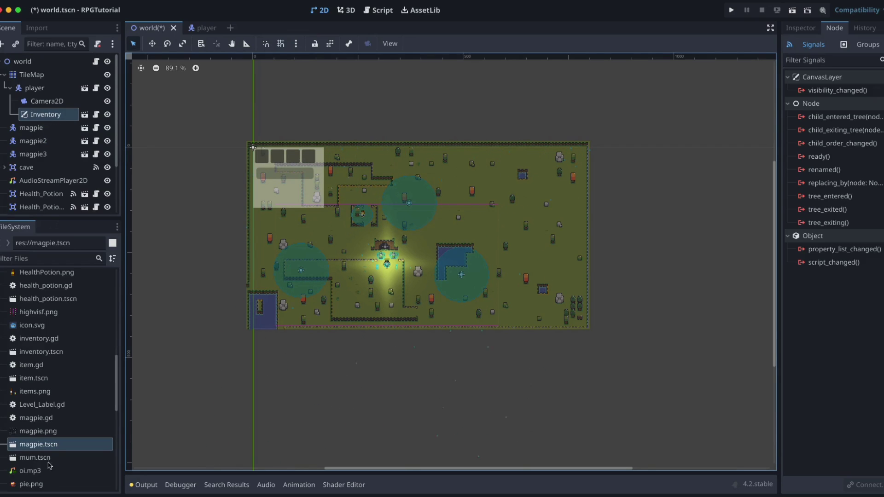
{"action": "double_click", "coordinate": [41, 353]}
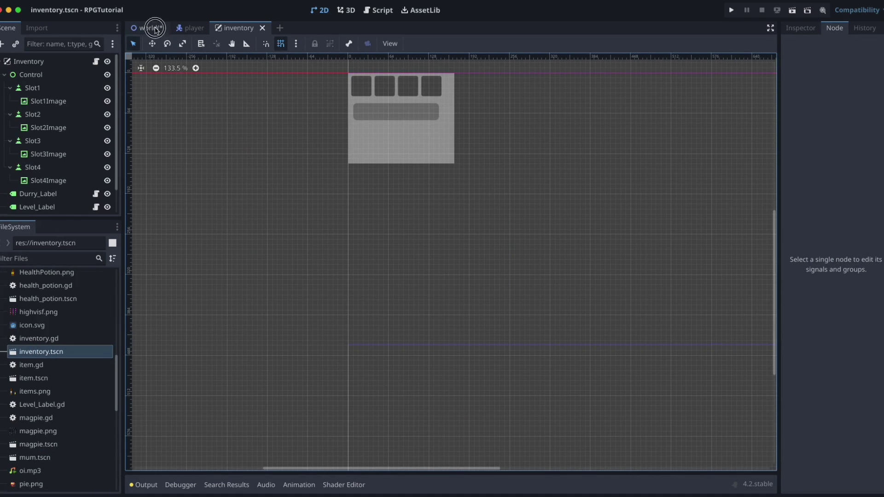
{"action": "left_click", "coordinate": [148, 28]}
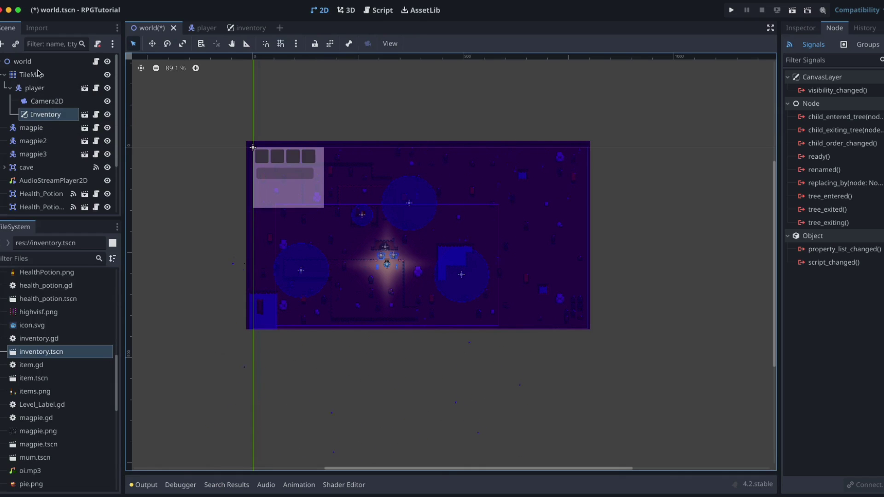
{"action": "left_click", "coordinate": [47, 115]}
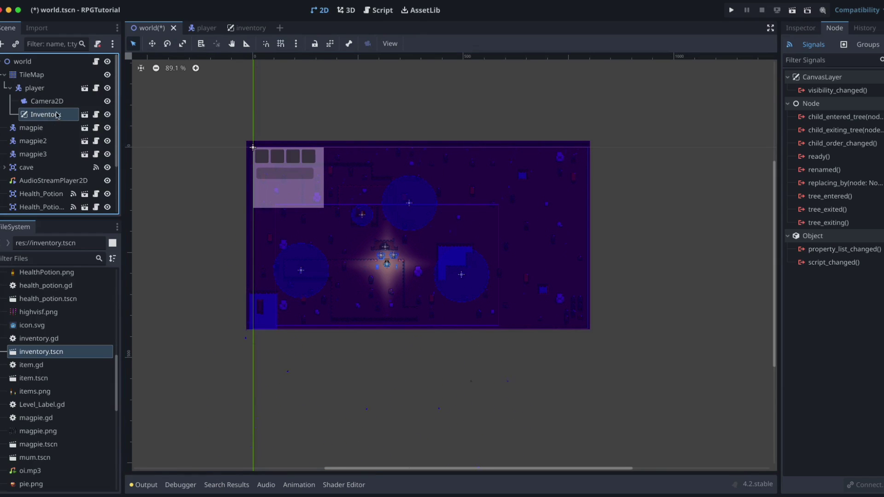
{"action": "left_click", "coordinate": [261, 31]}
{"action": "left_click", "coordinate": [262, 29]}
{"action": "left_click", "coordinate": [149, 28]}
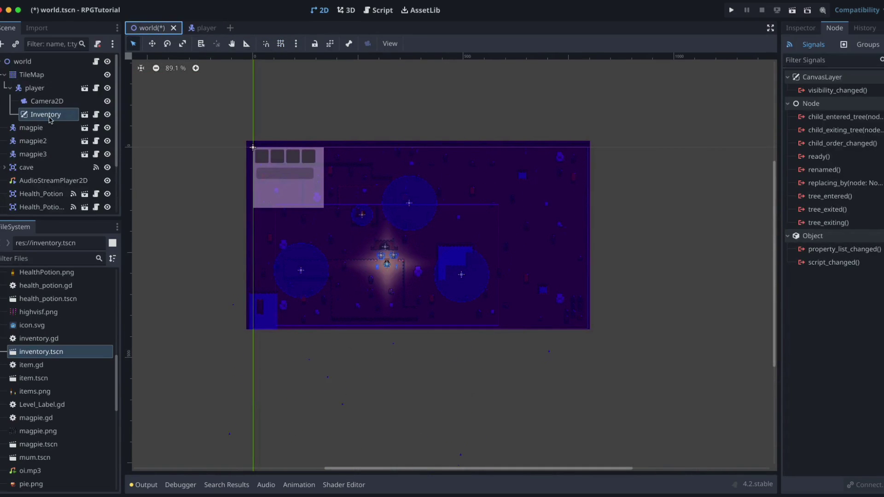
Add a SubViewportContainer as a child of the Inventory node
{"action": "left_click", "coordinate": [49, 118]}
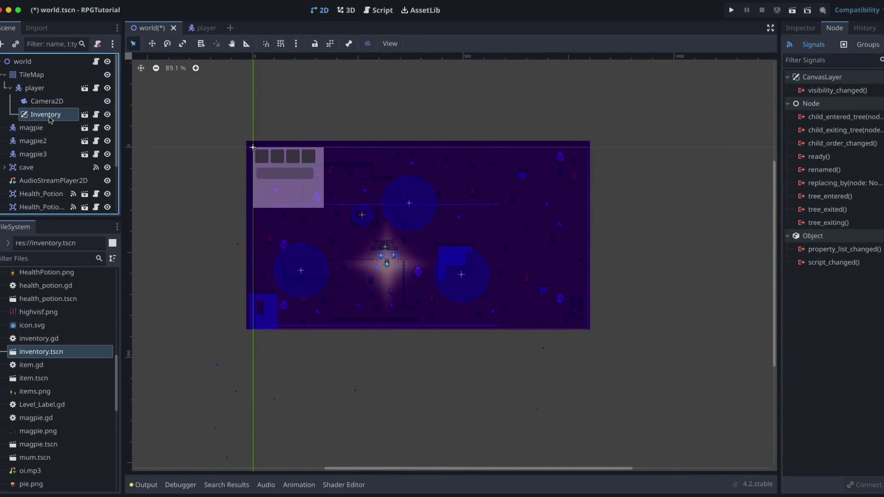
{"action": "left_click", "coordinate": [3, 43]}
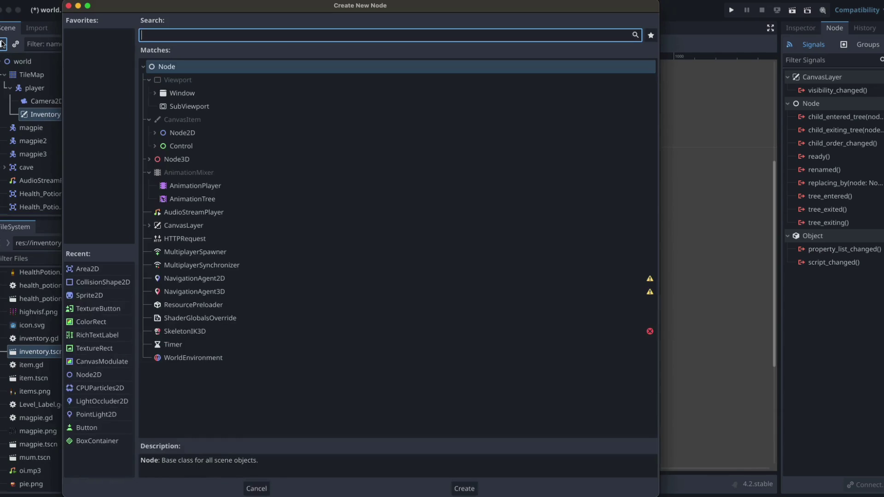
{"action": "type", "text": "sub"}
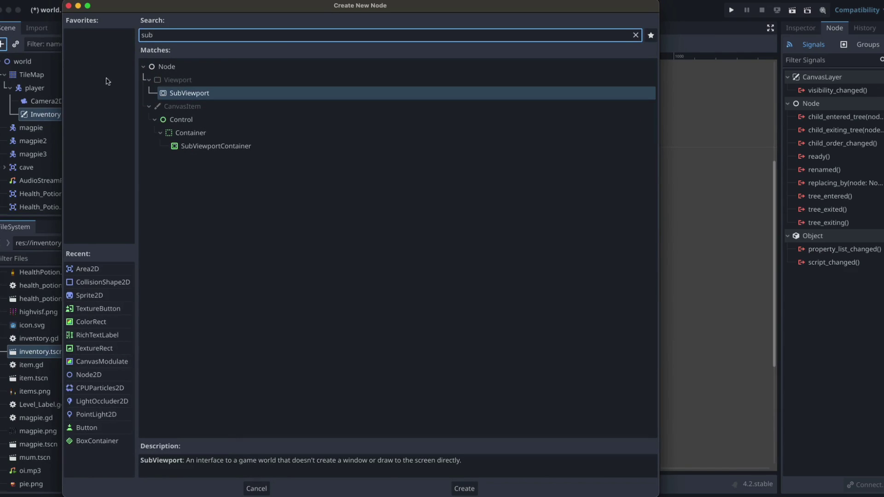
{"action": "double_click", "coordinate": [232, 145]}
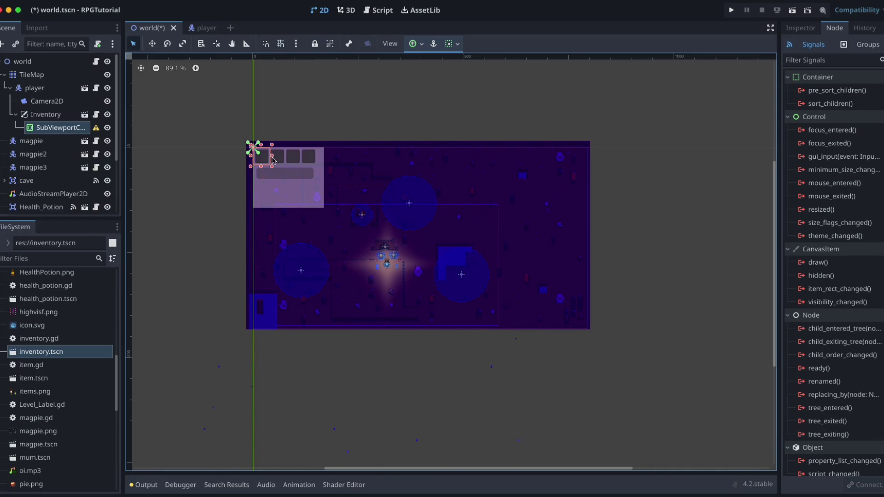
Anchor the SubViewportContainer with the Top Right preset
{"action": "left_click", "coordinate": [423, 44]}
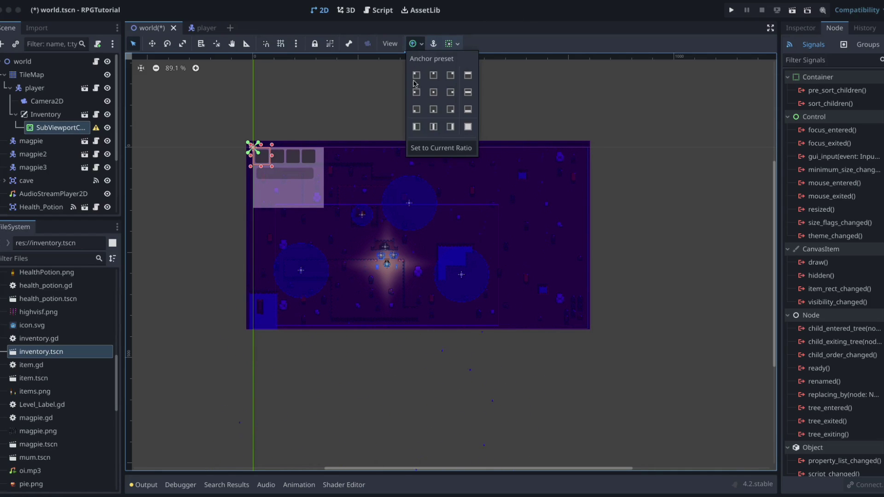
{"action": "left_click", "coordinate": [451, 78]}
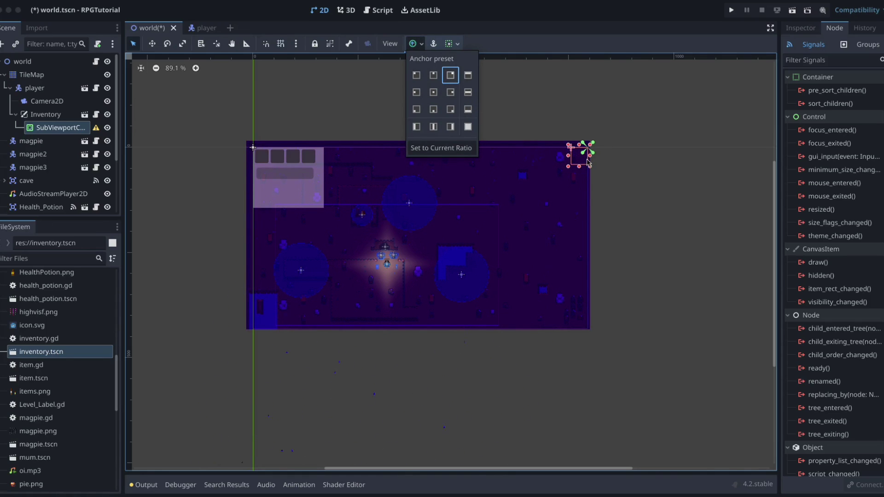
{"action": "left_click", "coordinate": [423, 44]}
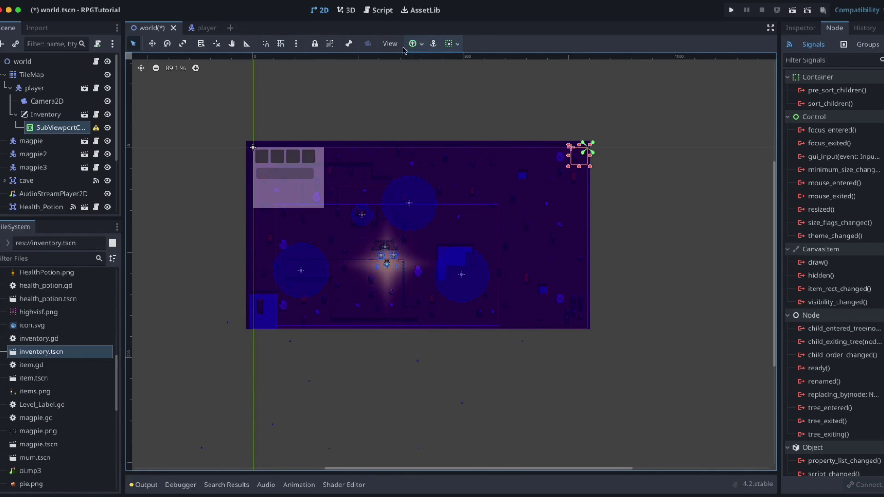
{"action": "left_click", "coordinate": [422, 46]}
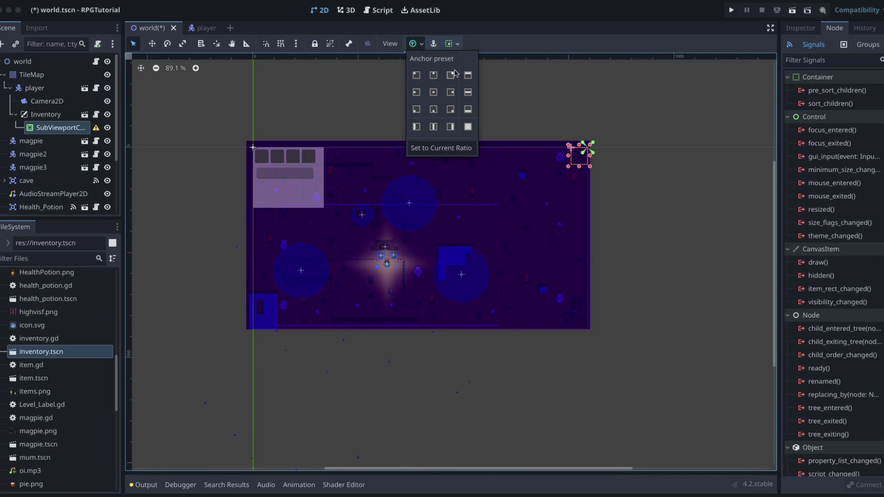
{"action": "left_click", "coordinate": [373, 90]}
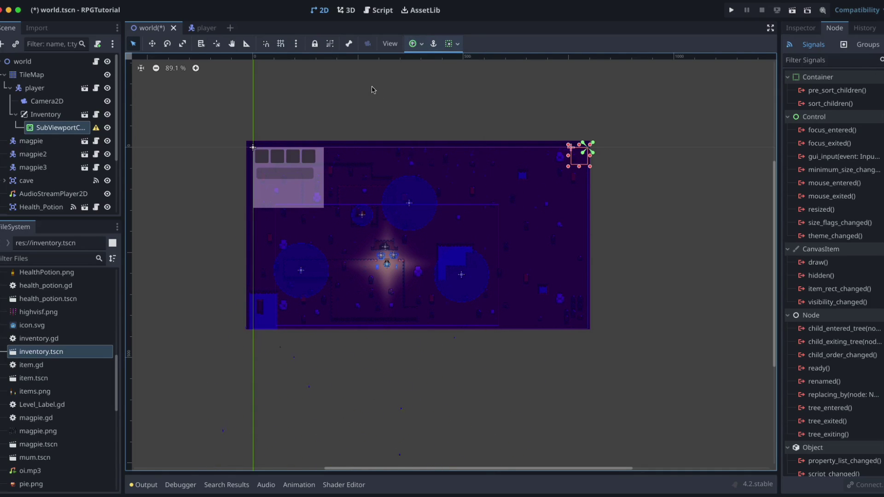
Inspect the SubViewportContainer's layout transform properties for its size and position
{"action": "left_click", "coordinate": [801, 29]}
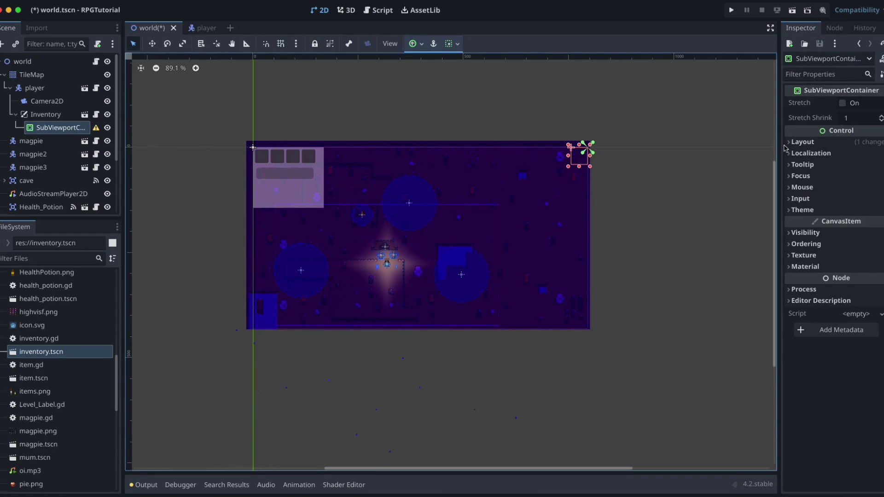
{"action": "left_click", "coordinate": [804, 142]}
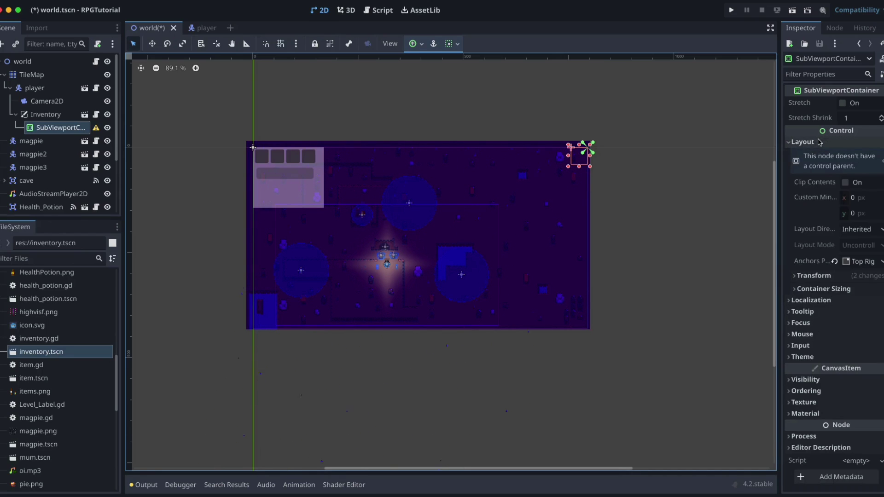
{"action": "left_click", "coordinate": [823, 277]}
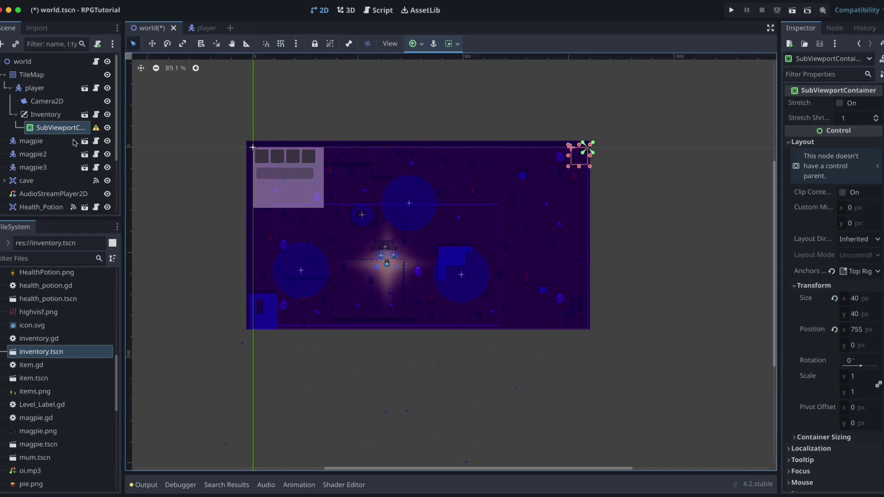
Add a SubViewport as a child of the SubViewportContainer
{"action": "left_click", "coordinate": [53, 132]}
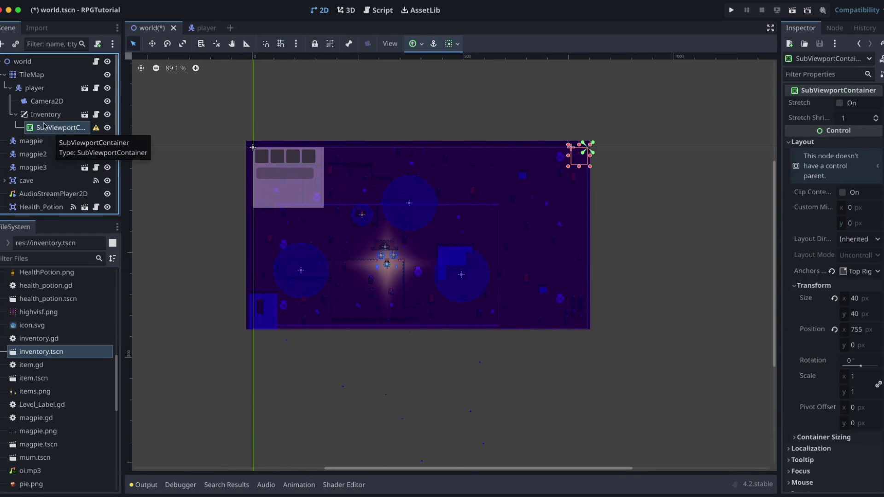
{"action": "left_click", "coordinate": [2, 44]}
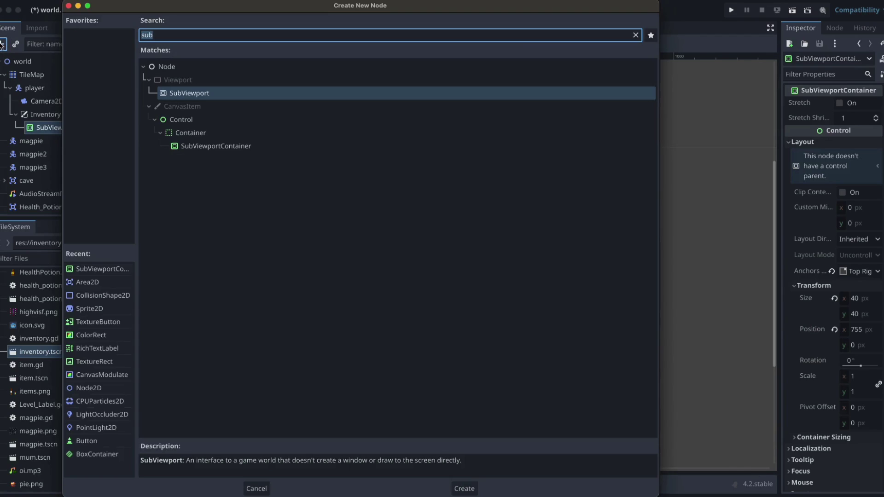
{"action": "type", "text": "sub"}
{"action": "key", "text": "Return"}
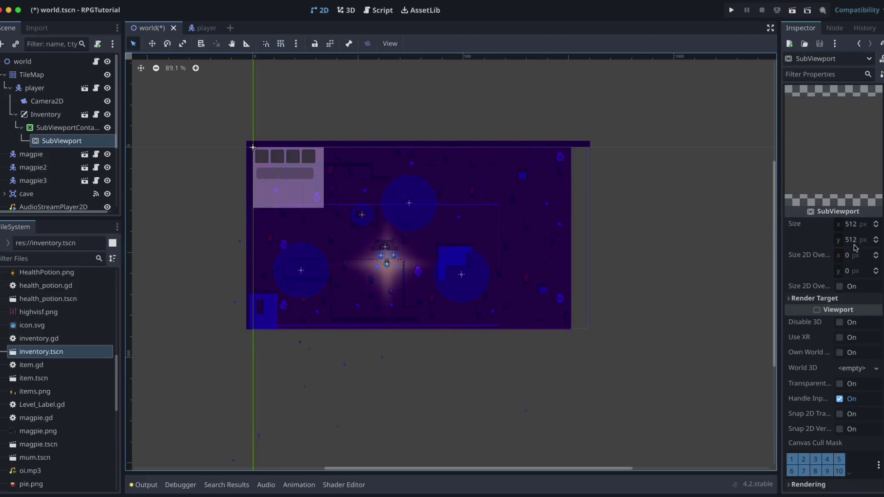
Set the SubViewport's size to 40 px in x and 40 px in y
{"action": "left_click", "coordinate": [851, 226]}
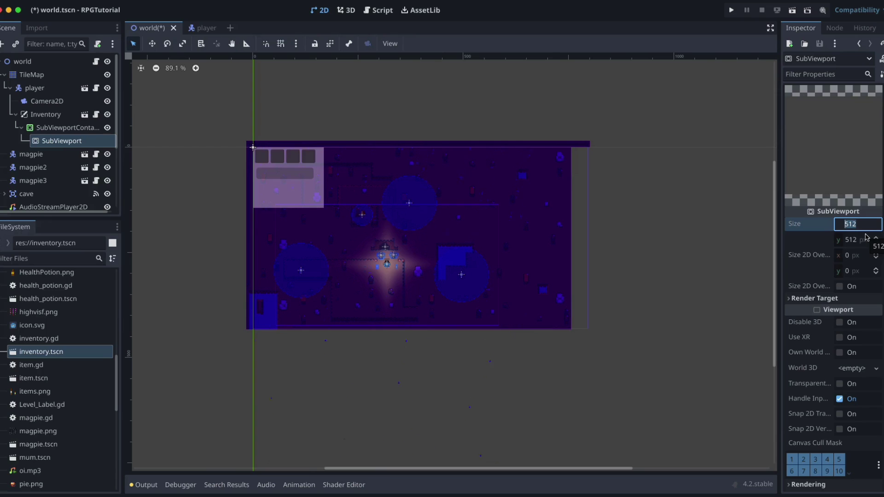
{"action": "type", "text": "40"}
{"action": "key", "text": "Tab"}
{"action": "type", "text": "40"}
{"action": "key", "text": "Tab"}
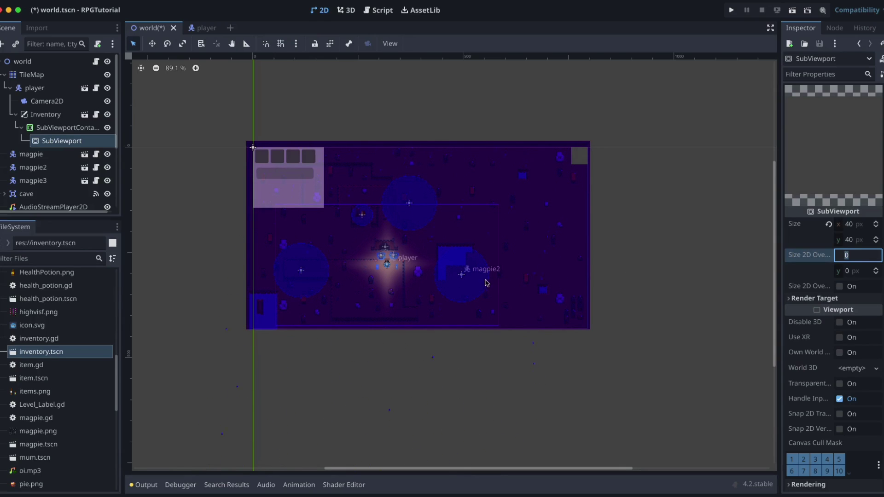
Add a Sprite2D as a child of the SubViewport
{"action": "left_click", "coordinate": [46, 142]}
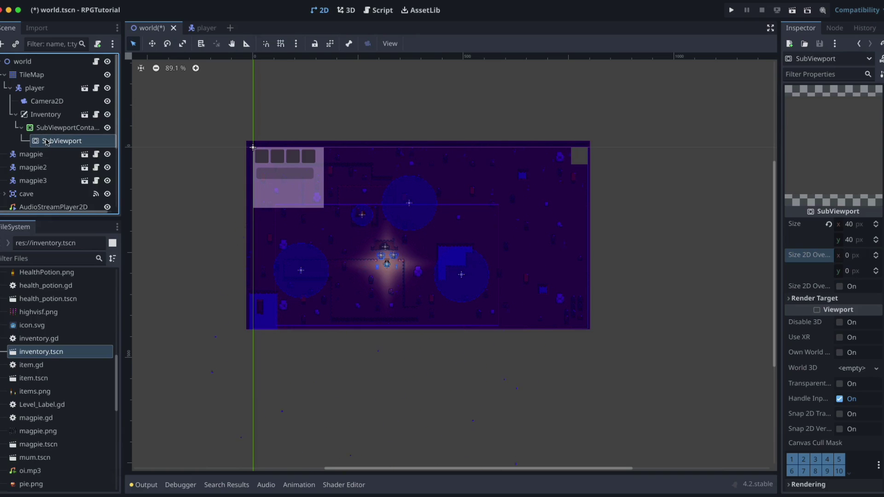
{"action": "left_click", "coordinate": [2, 44]}
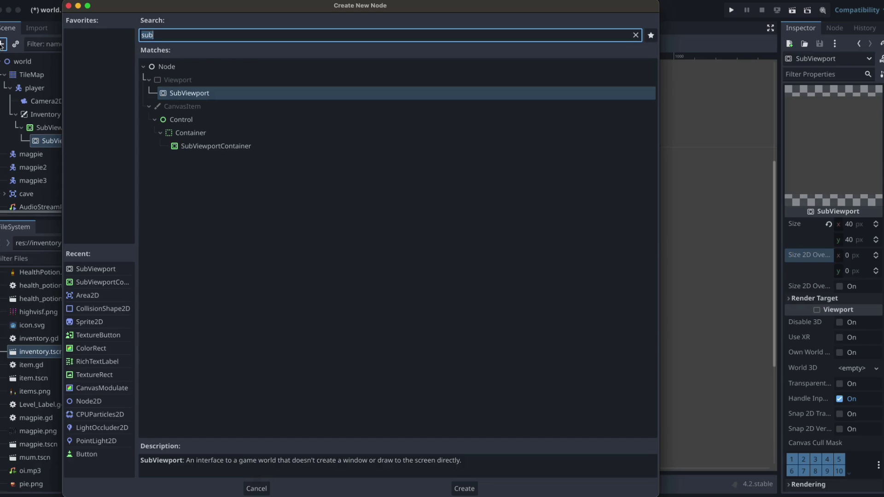
{"action": "type", "text": "sprite"}
{"action": "key", "text": "Return"}
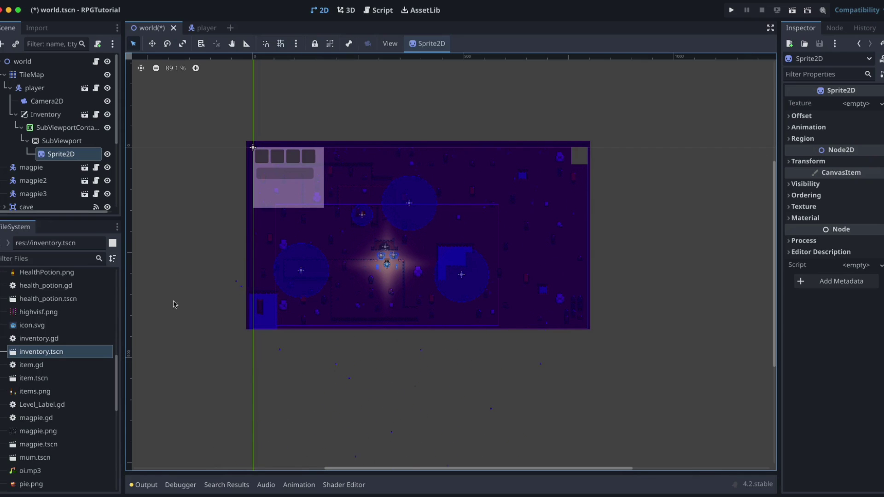
Import minimap.png from the Desktop folder into the project and assign it as the Sprite2D's texture
{"action": "left_click", "coordinate": [158, 479]}
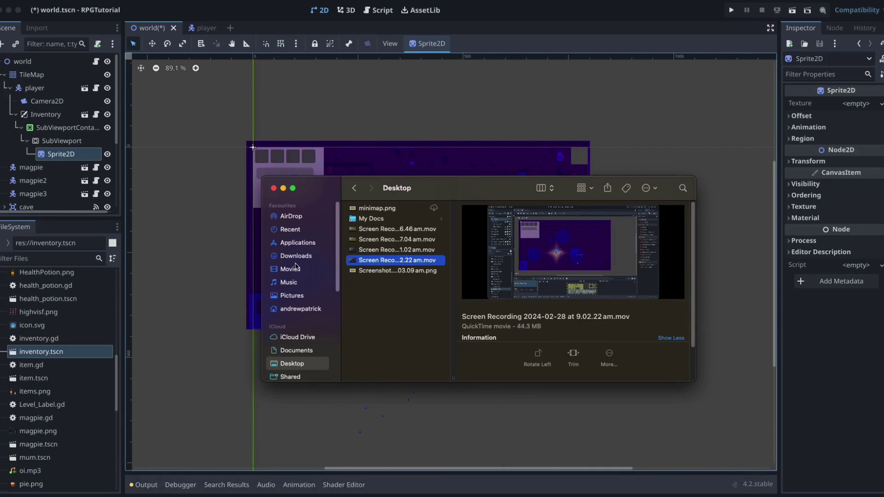
{"action": "left_click_drag", "start_coordinate": [370, 208], "coordinate": [77, 316]}
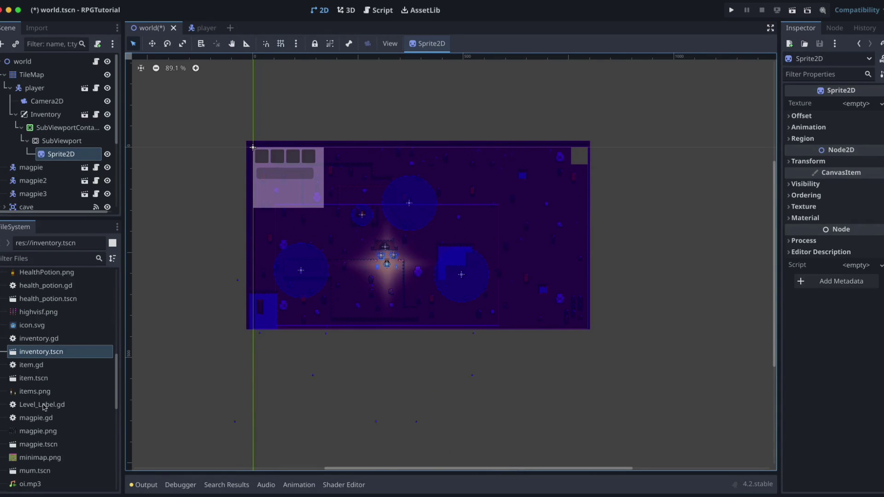
{"action": "scroll", "coordinate": [78, 353], "scroll_direction": "down", "scroll_amount": 5}
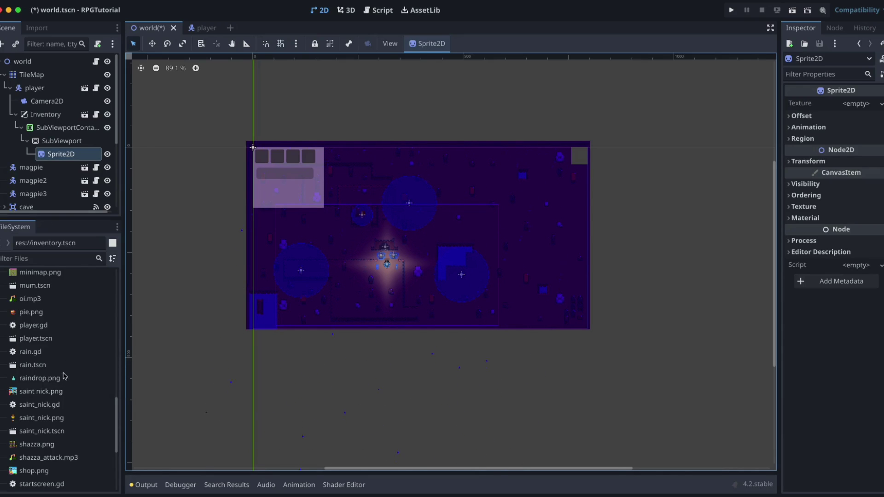
{"action": "left_click", "coordinate": [42, 276]}
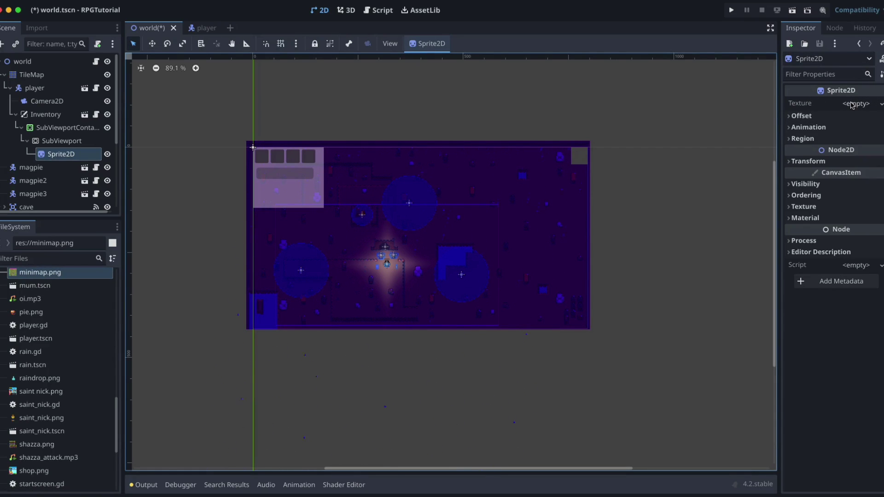
{"action": "left_click_drag", "start_coordinate": [55, 276], "coordinate": [858, 112]}
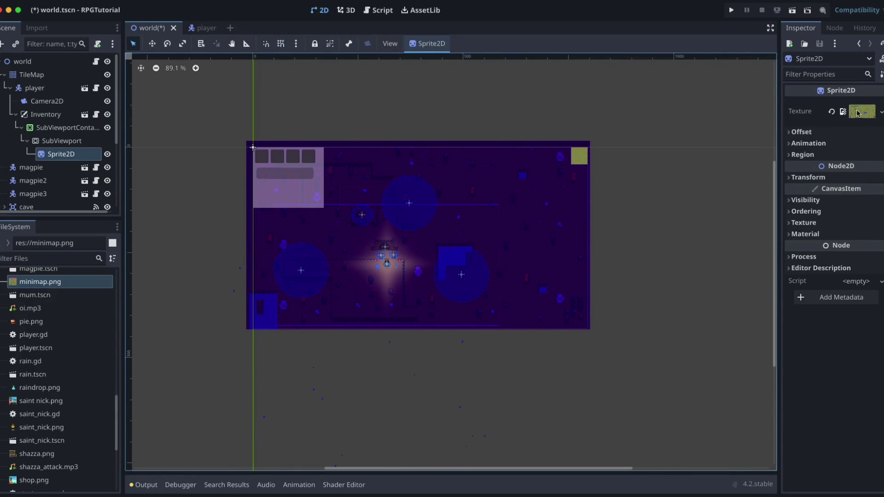
Turn off Centered in the Sprite2D's offset properties
{"action": "left_click", "coordinate": [824, 179]}
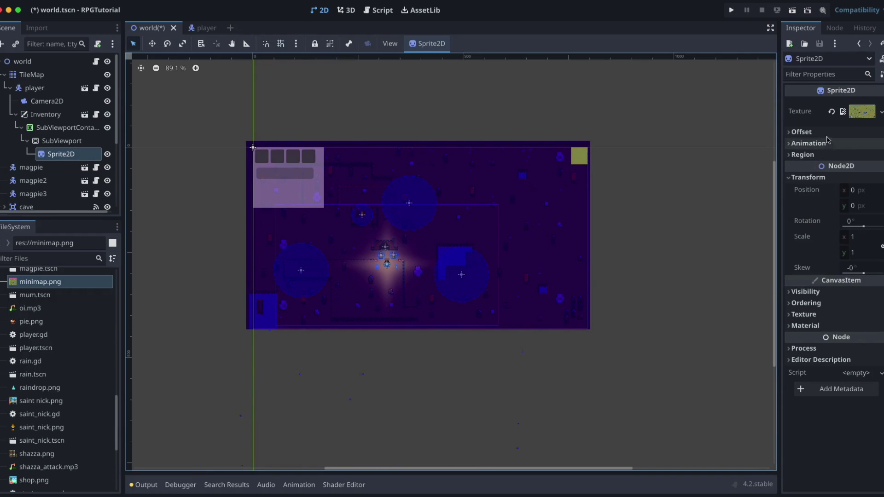
{"action": "left_click", "coordinate": [810, 292]}
{"action": "scroll", "coordinate": [813, 306], "scroll_direction": "down", "scroll_amount": 1}
{"action": "scroll", "coordinate": [813, 306], "scroll_direction": "down", "scroll_amount": 2}
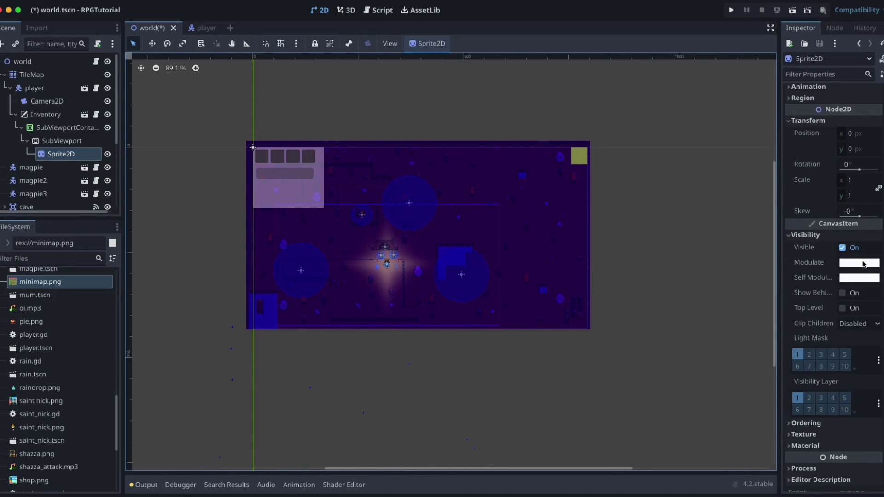
{"action": "scroll", "coordinate": [833, 320], "scroll_direction": "up", "scroll_amount": 3}
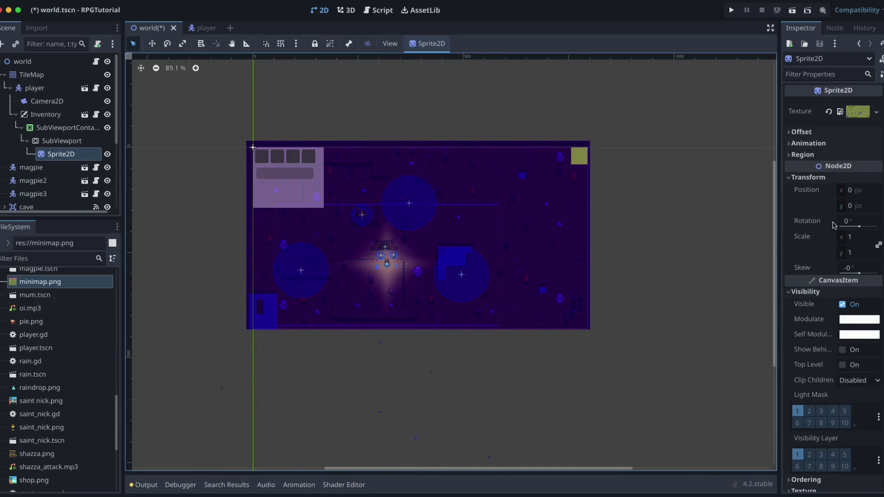
{"action": "left_click", "coordinate": [805, 132]}
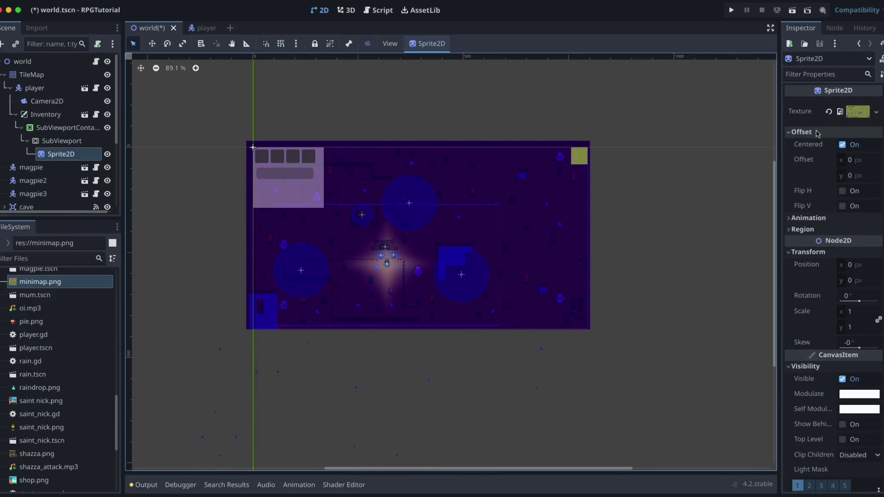
{"action": "left_click", "coordinate": [843, 146]}
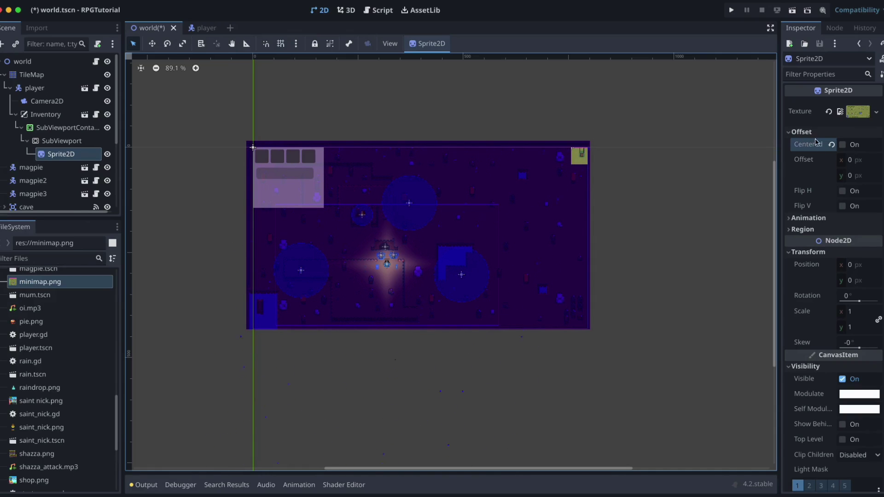
{"action": "left_click", "coordinate": [844, 145]}
{"action": "left_click", "coordinate": [844, 145]}
Add a Camera2D as a child of the SubViewport
{"action": "left_click", "coordinate": [70, 142]}
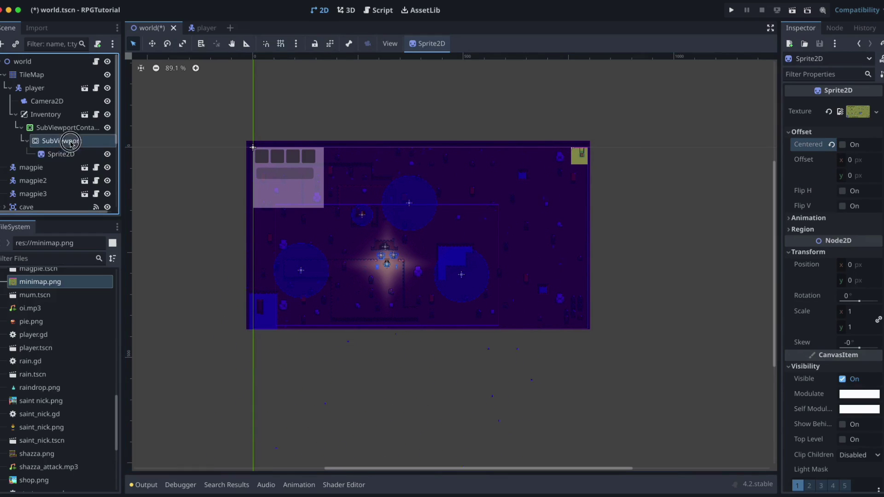
{"action": "left_click", "coordinate": [2, 45]}
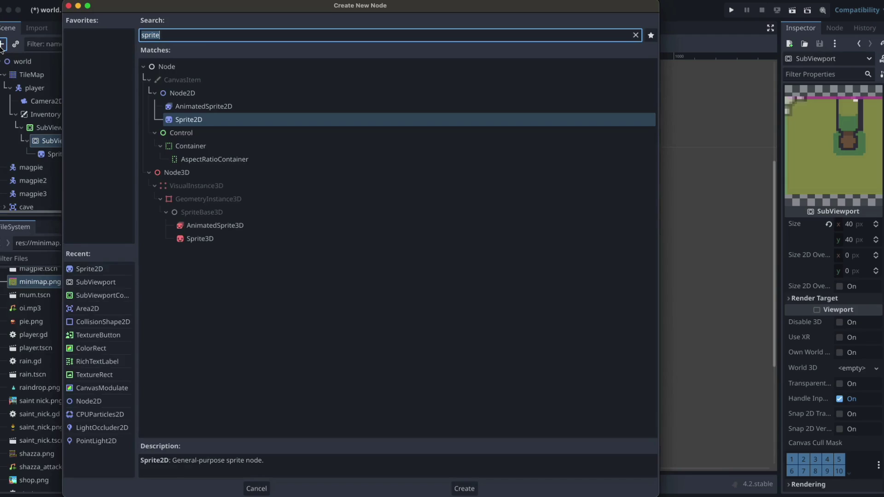
{"action": "type", "text": "camera"}
{"action": "key", "text": "Return"}
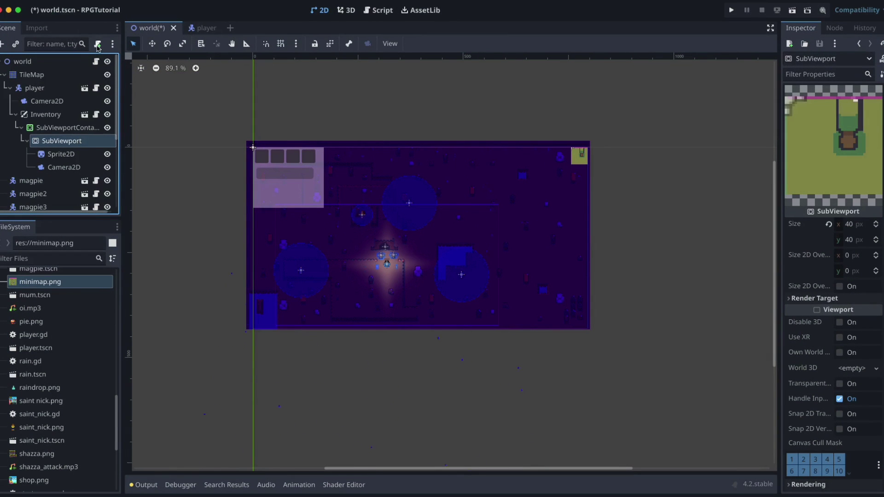
Attach a new GDScript named SubViewport.gd to the SubViewport and delete its template functions
{"action": "left_click", "coordinate": [98, 45]}
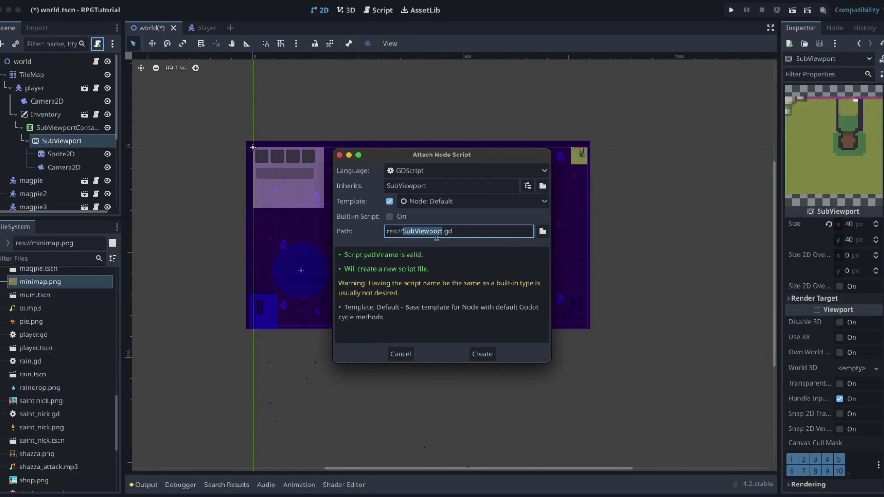
{"action": "left_click", "coordinate": [482, 355]}
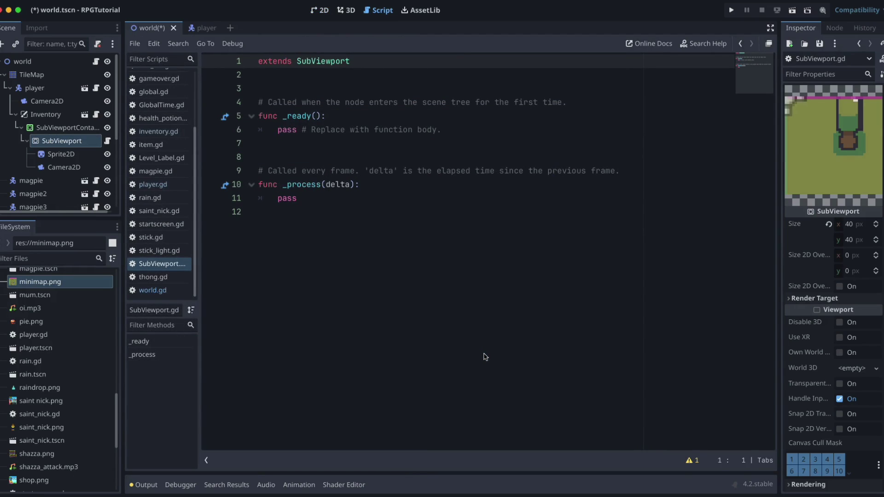
{"action": "key", "text": "Down"}
{"action": "key", "text": "Down"}
{"action": "key", "text": "Down"}
{"action": "key", "text": "shift+Down"}
{"action": "key", "text": "shift+Down"}
{"action": "key", "text": "shift+Down"}
{"action": "key", "text": "shift+Down"}
{"action": "key", "text": "shift+Down"}
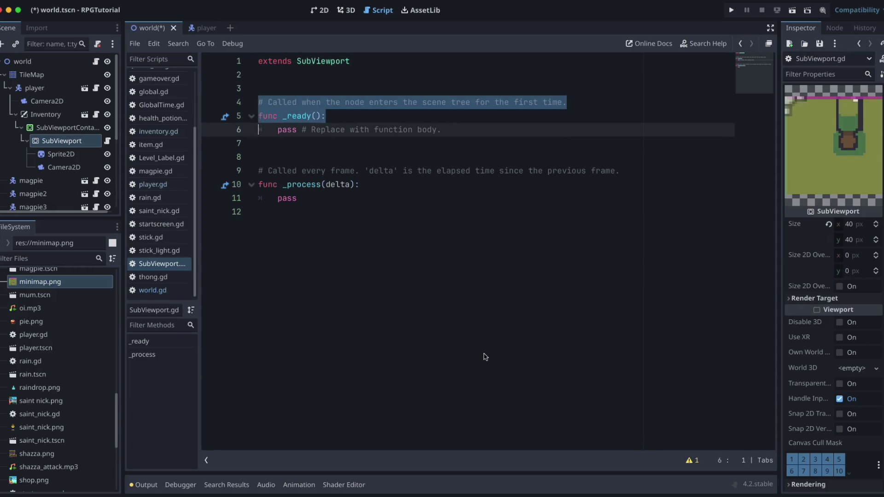
{"action": "key", "text": "shift+Down"}
{"action": "key", "text": "shift+Down"}
{"action": "key", "text": "shift+Down"}
{"action": "key", "text": "BackSpace"}
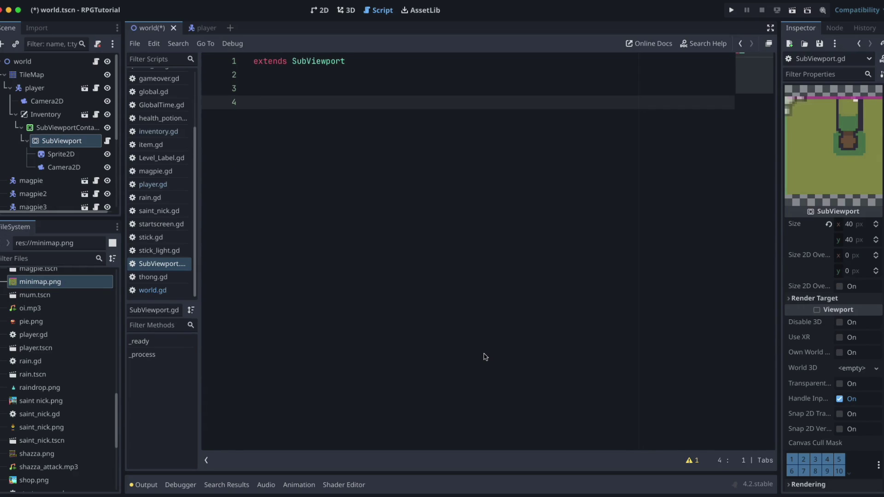
{"action": "key", "text": "BackSpace"}
{"action": "type", "text": "\\"}
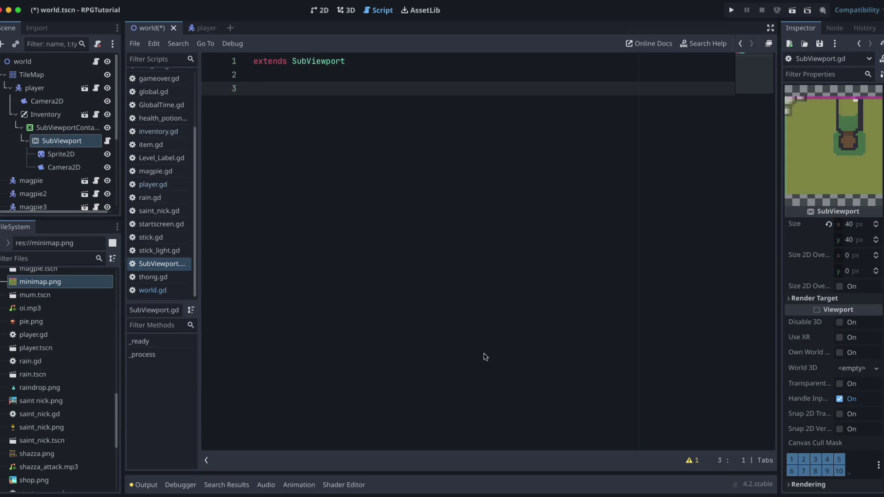
{"action": "type", "text": "@onready var camera ="}
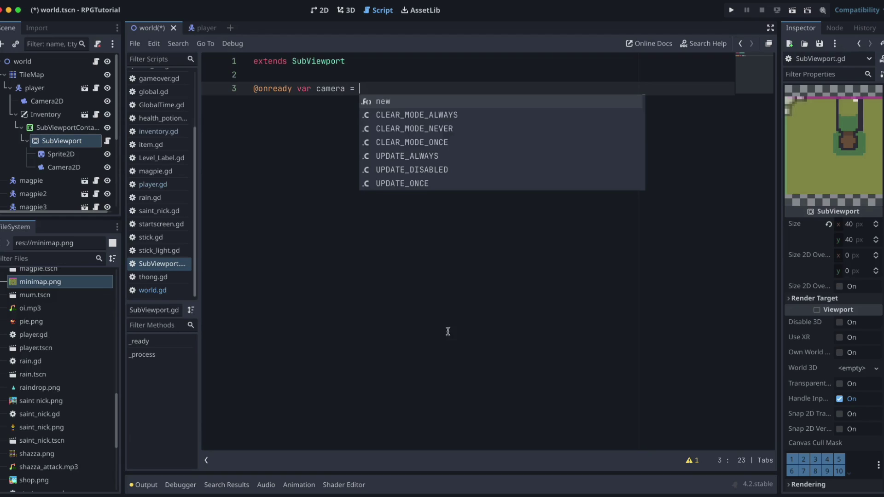
{"action": "left_click_drag", "start_coordinate": [75, 167], "coordinate": [371, 89]}
{"action": "key", "text": "Return"}
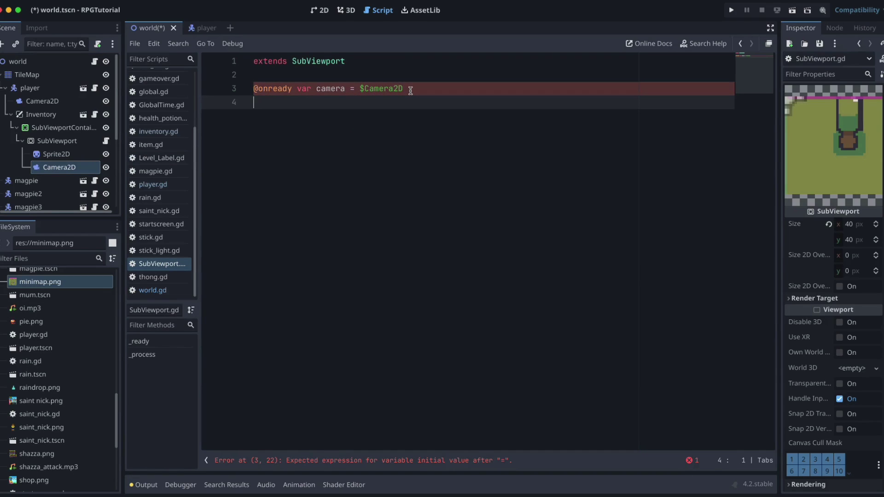
{"action": "type", "text": "@onreadty"}
{"action": "key", "text": "BackSpace"}
{"action": "key", "text": "BackSpace"}
{"action": "type", "text": "y var player ="}
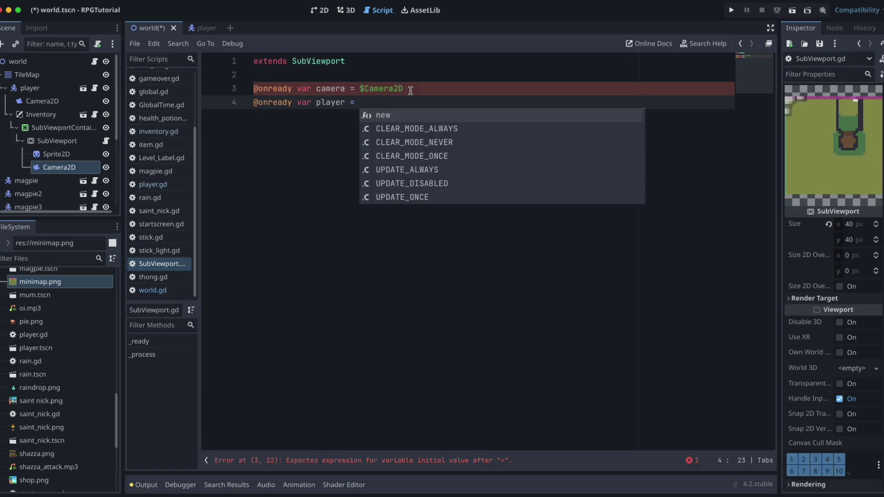
{"action": "left_click_drag", "start_coordinate": [35, 90], "coordinate": [389, 101]}
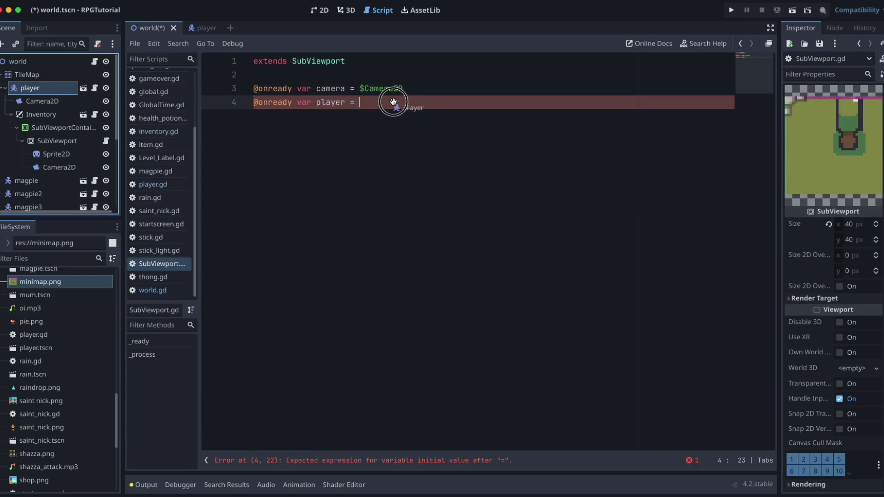
{"action": "key", "text": "Return"}
{"action": "key", "text": "Return"}
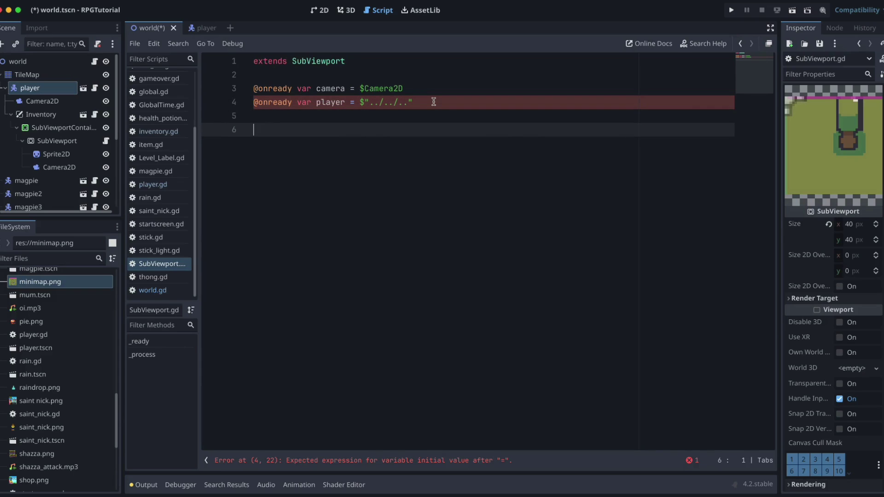
Add a _physics_process(delta) function that sets camera.position = player.position
{"action": "type", "text": "func "}
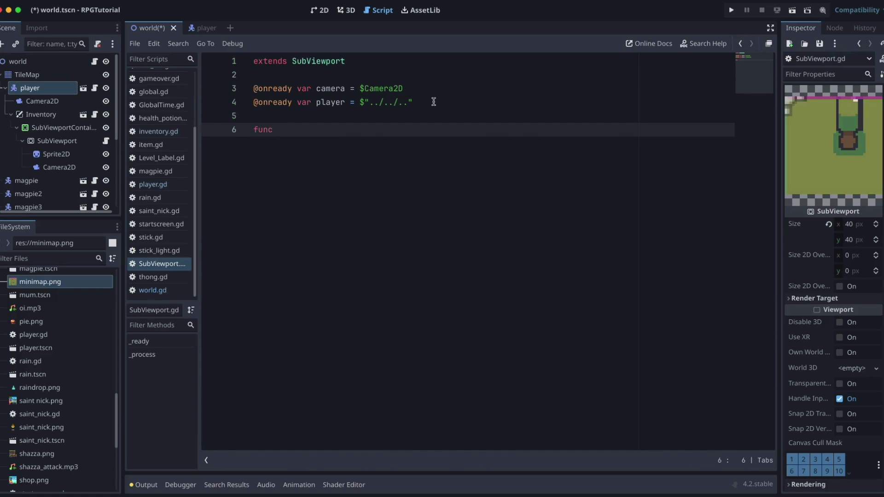
{"action": "type", "text": "_p"}
{"action": "key", "text": "Return"}
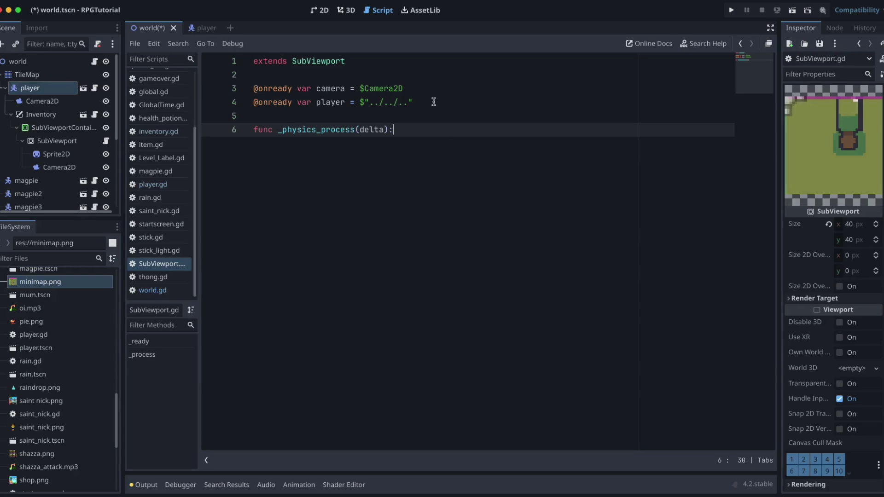
{"action": "key", "text": "Return"}
{"action": "type", "text": "camera.por"}
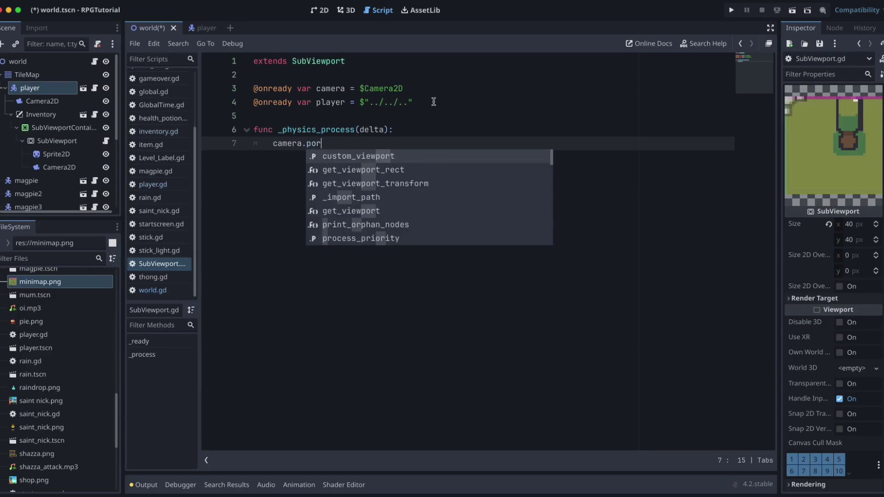
{"action": "key", "text": "BackSpace"}
{"action": "type", "text": "sitio"}
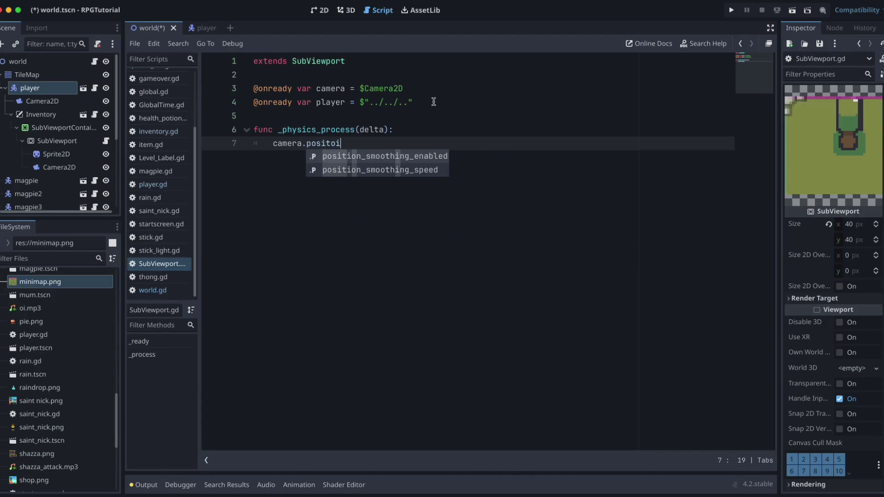
{"action": "type", "text": "n ="}
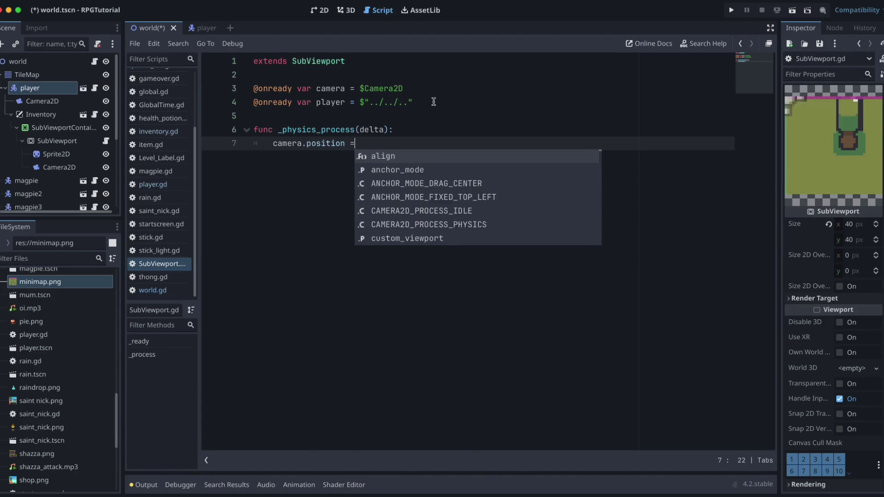
{"action": "type", "text": " player"}
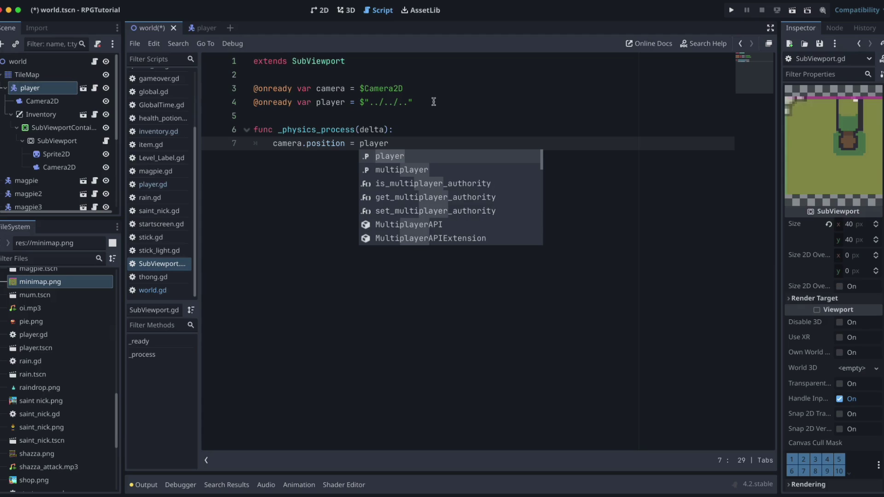
{"action": "type", "text": ".position"}
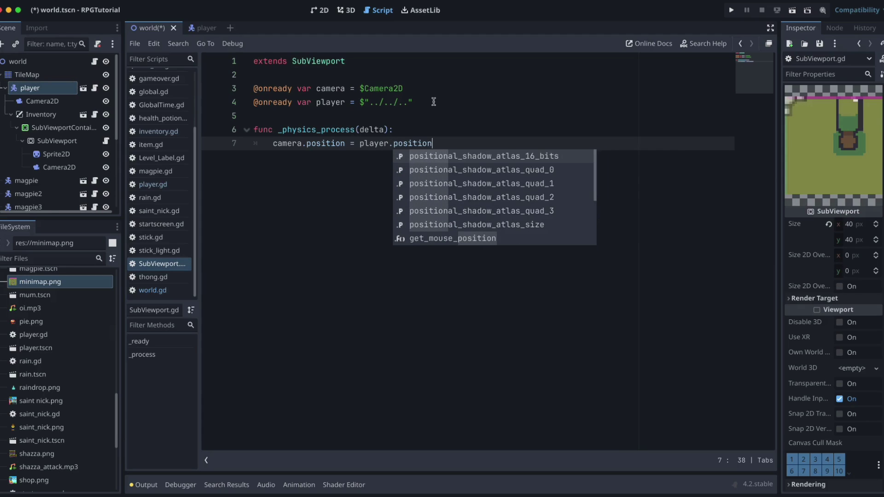
{"action": "left_click", "coordinate": [303, 169]}
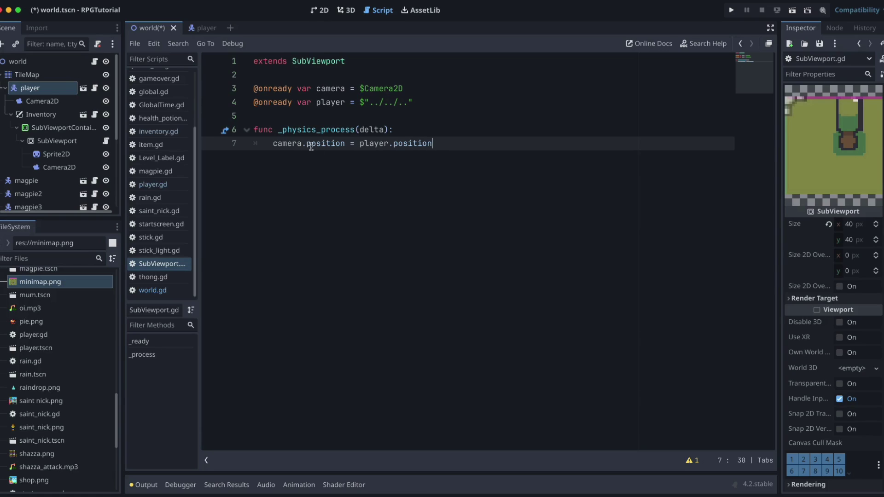
Review the camera position assignment and save the world scene together with the script
{"action": "left_click_drag", "start_coordinate": [307, 144], "coordinate": [343, 146]}
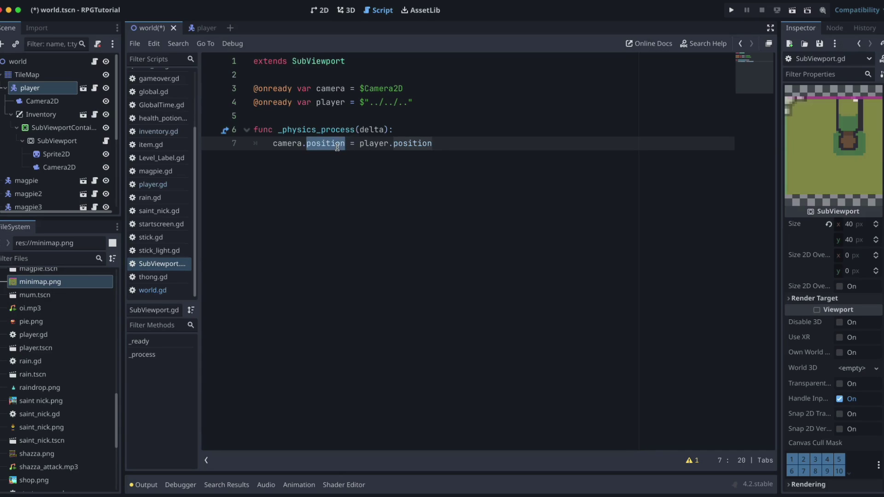
{"action": "left_click", "coordinate": [279, 144]}
{"action": "left_click_drag", "start_coordinate": [360, 144], "coordinate": [442, 143]}
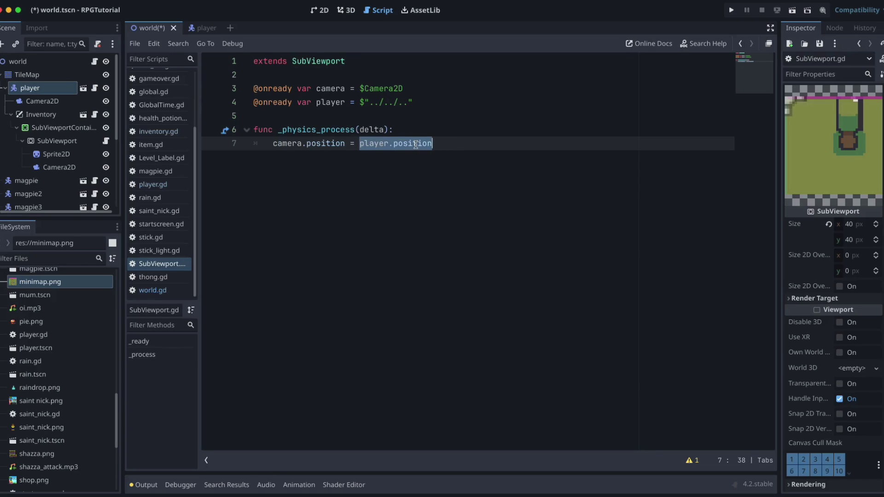
{"action": "left_click_drag", "start_coordinate": [271, 144], "coordinate": [356, 144]}
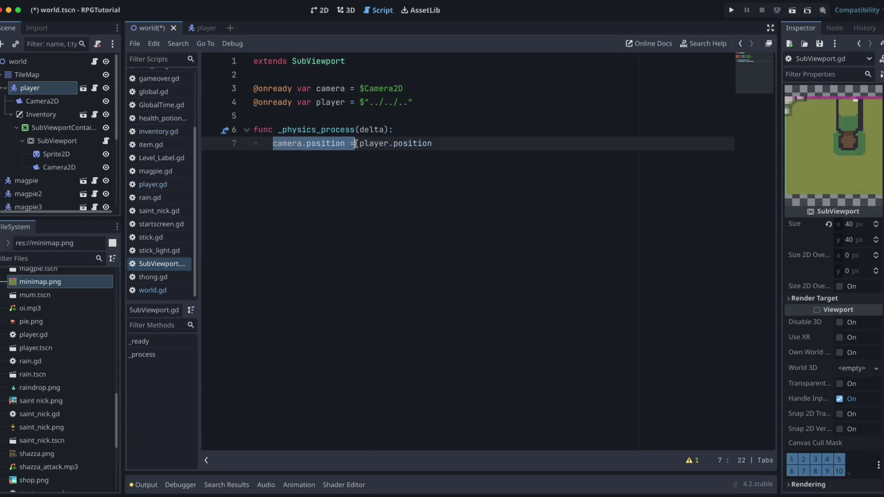
{"action": "key", "text": "ctrl+s"}
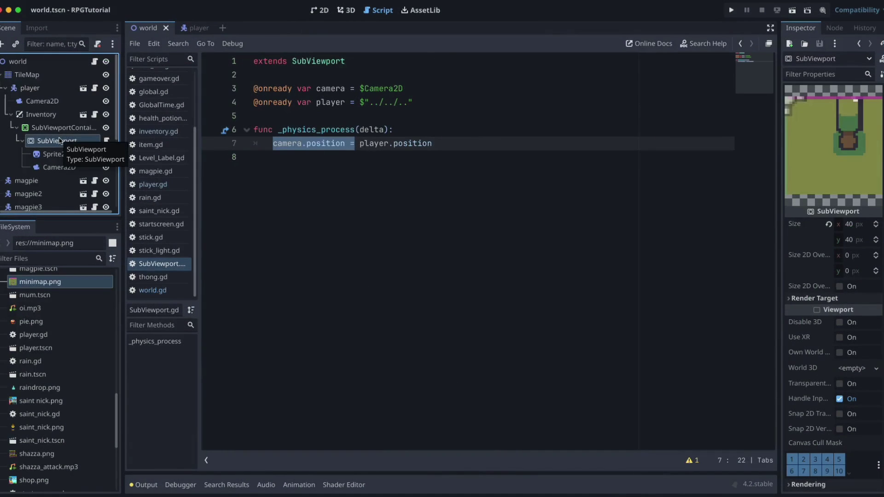
Add a second Sprite2D node as a child of the SubViewport
{"action": "left_click", "coordinate": [3, 44]}
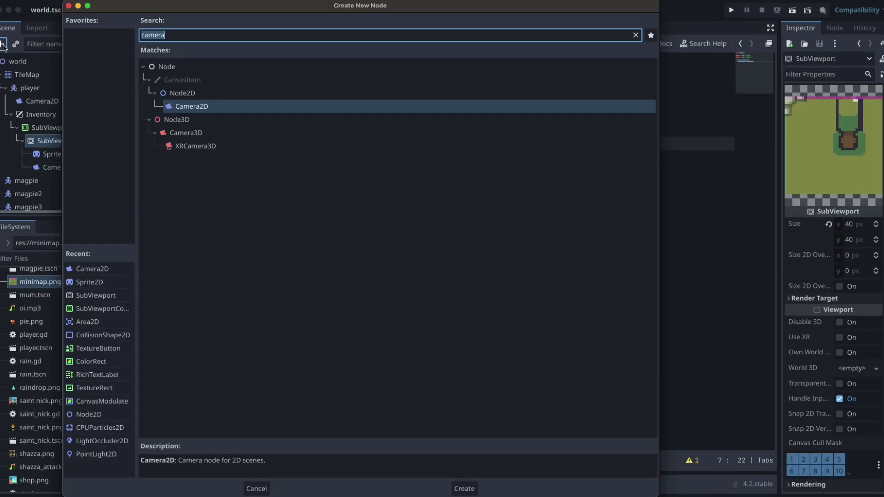
{"action": "type", "text": "sop"}
{"action": "key", "text": "BackSpace"}
{"action": "key", "text": "BackSpace"}
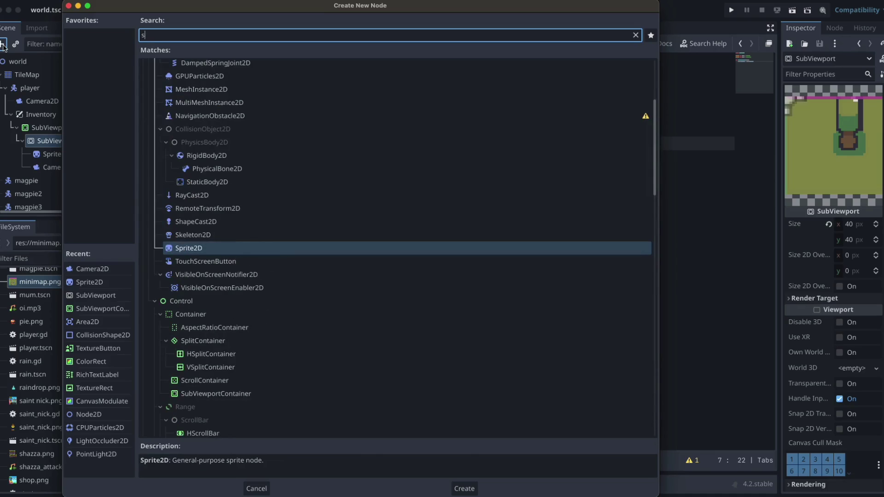
{"action": "type", "text": "t"}
{"action": "key", "text": "BackSpace"}
{"action": "type", "text": "p"}
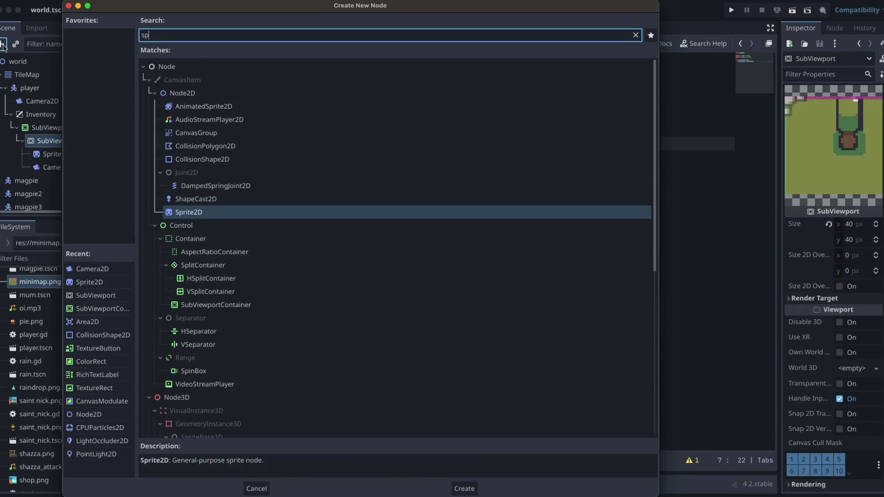
{"action": "key", "text": "Return"}
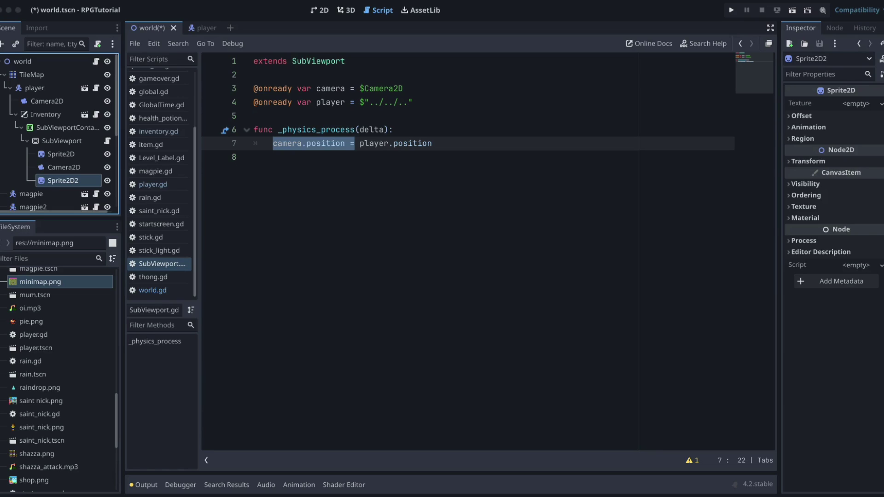
Move the new Sprite2D directly under the SubViewportContainer and rename it marker
{"action": "left_click", "coordinate": [56, 179]}
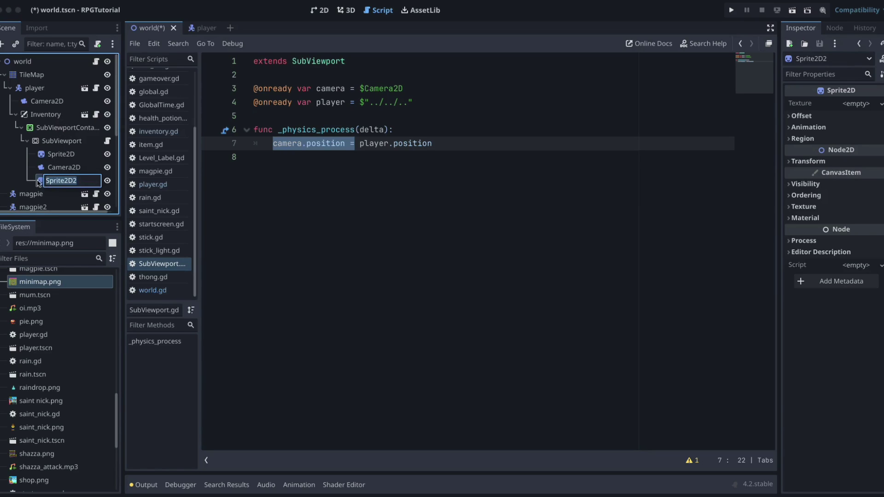
{"action": "left_click_drag", "start_coordinate": [40, 183], "coordinate": [55, 128]}
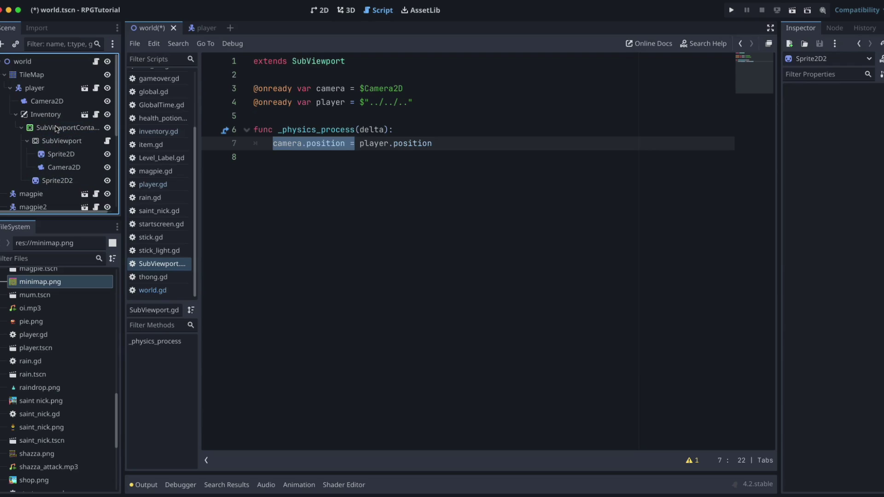
{"action": "double_click", "coordinate": [58, 181]}
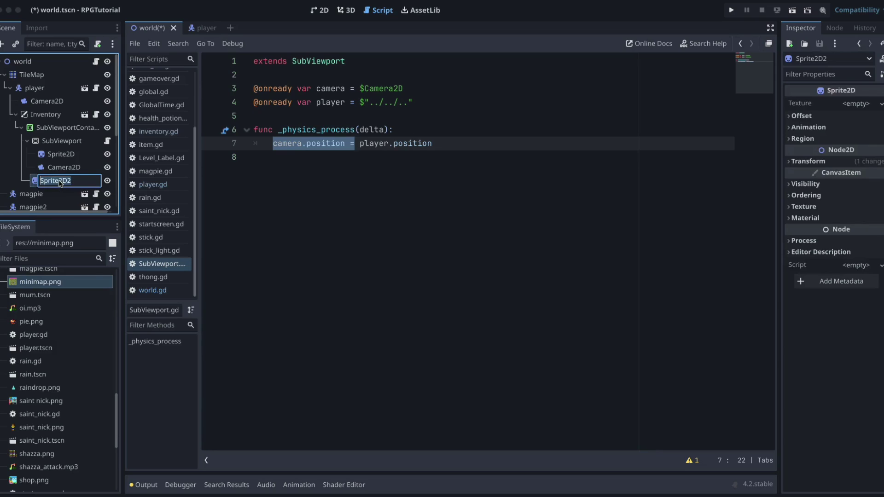
{"action": "type", "text": "marker"}
{"action": "key", "text": "Return"}
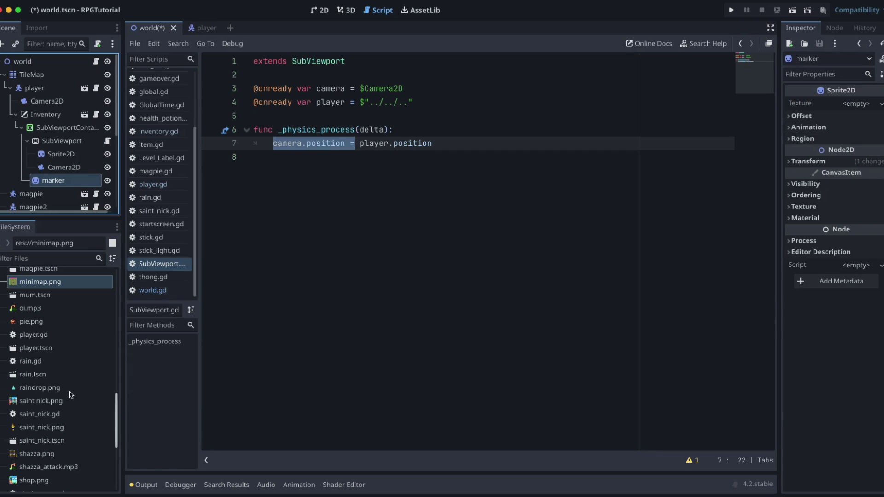
Assign star_01.png as the texture of the marker sprite
{"action": "scroll", "coordinate": [69, 390], "scroll_direction": "down", "scroll_amount": 3}
{"action": "scroll", "coordinate": [69, 390], "scroll_direction": "down", "scroll_amount": 7}
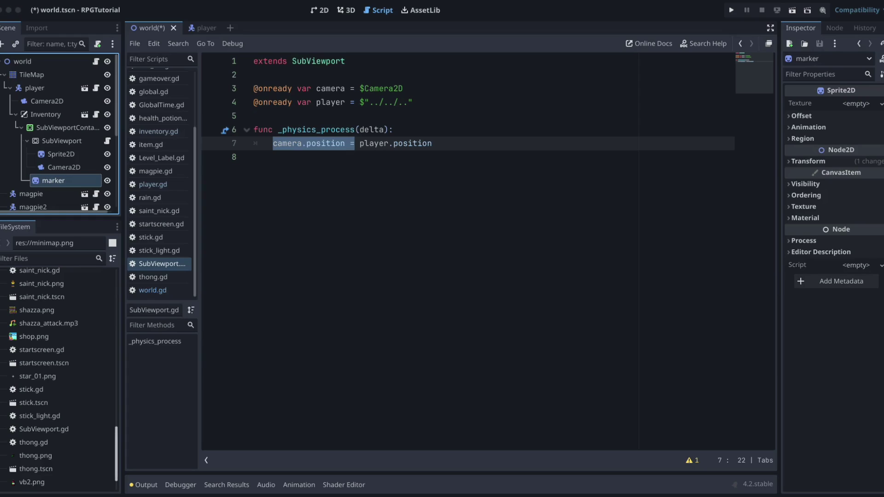
{"action": "left_click_drag", "start_coordinate": [40, 377], "coordinate": [861, 105]}
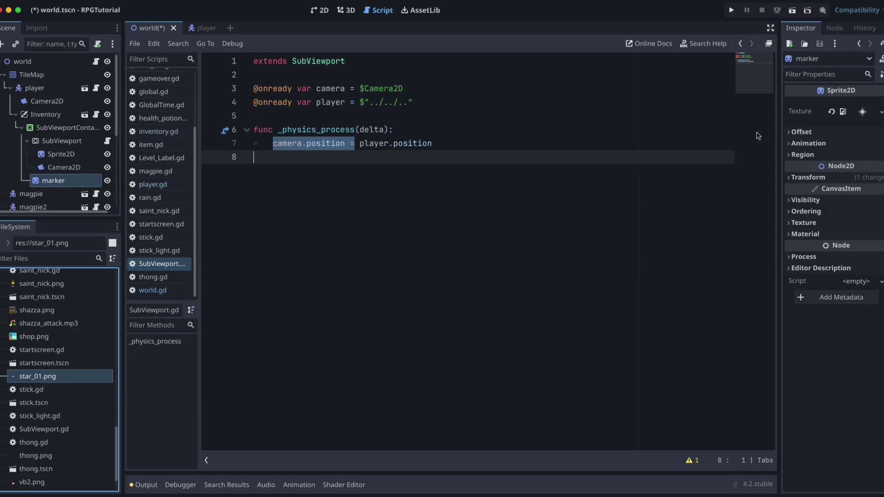
Show the scene in the 2D view and set the marker's scale to 0.1 on both axes
{"action": "left_click", "coordinate": [321, 10]}
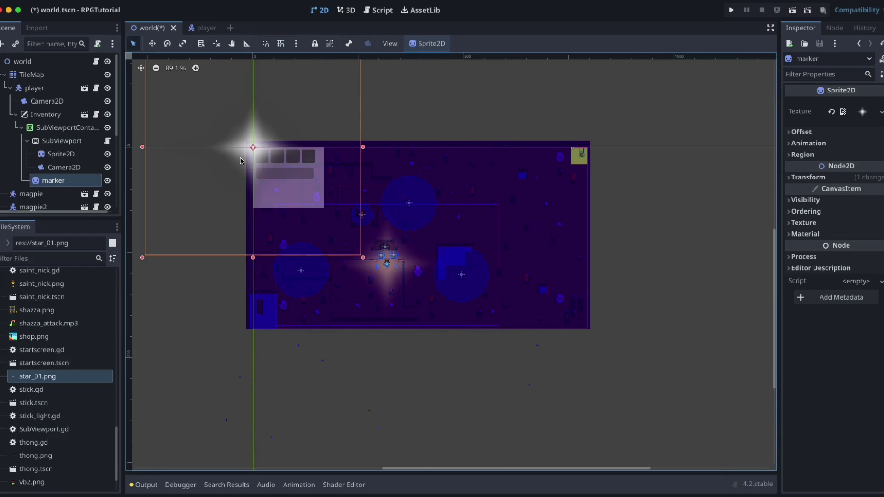
{"action": "left_click", "coordinate": [811, 177]}
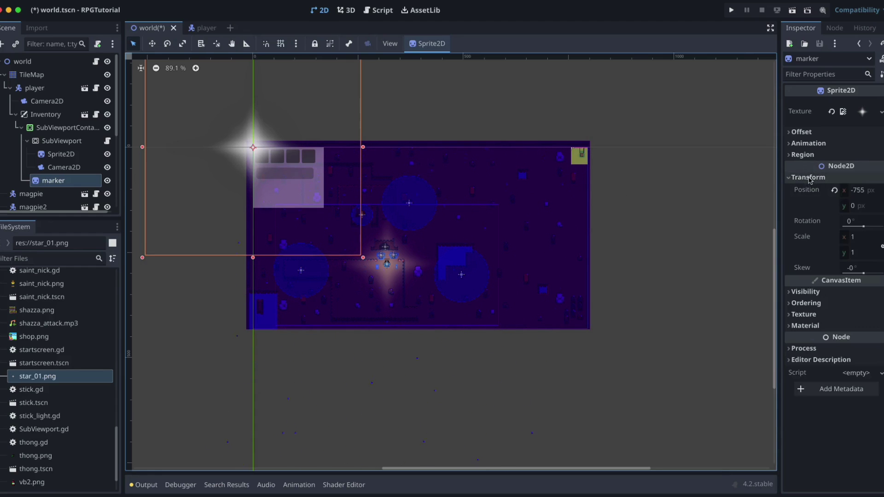
{"action": "left_click", "coordinate": [859, 237]}
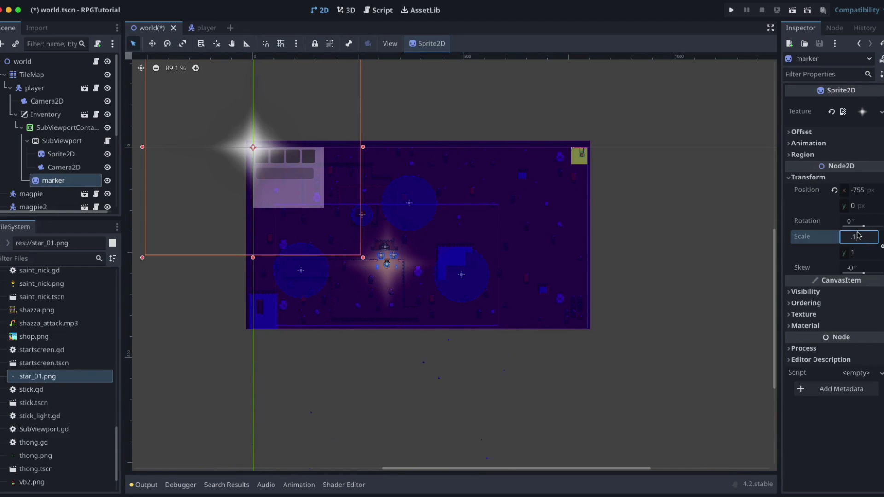
{"action": "type", "text": ".1"}
{"action": "key", "text": "Tab"}
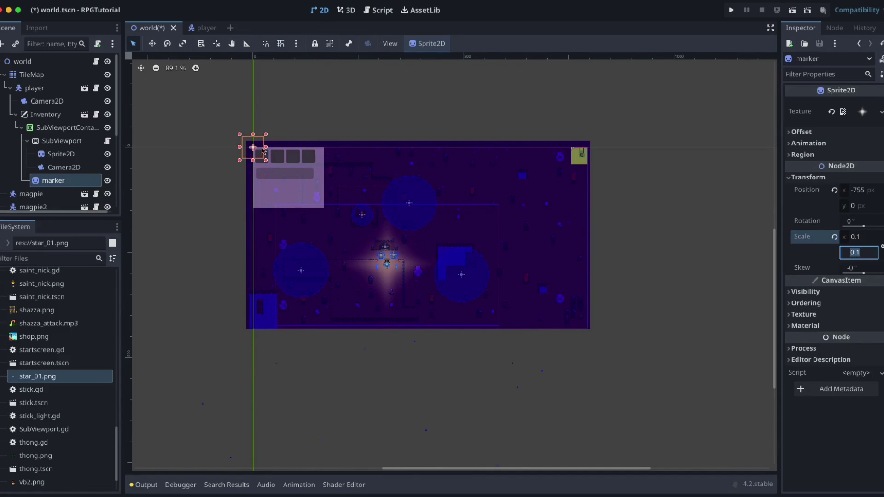
{"action": "left_click", "coordinate": [476, 165]}
{"action": "left_click_drag", "start_coordinate": [477, 165], "coordinate": [595, 161]}
{"action": "scroll", "coordinate": [606, 157], "scroll_direction": "up", "scroll_amount": 5}
{"action": "scroll", "coordinate": [561, 192], "scroll_direction": "up", "scroll_amount": 5}
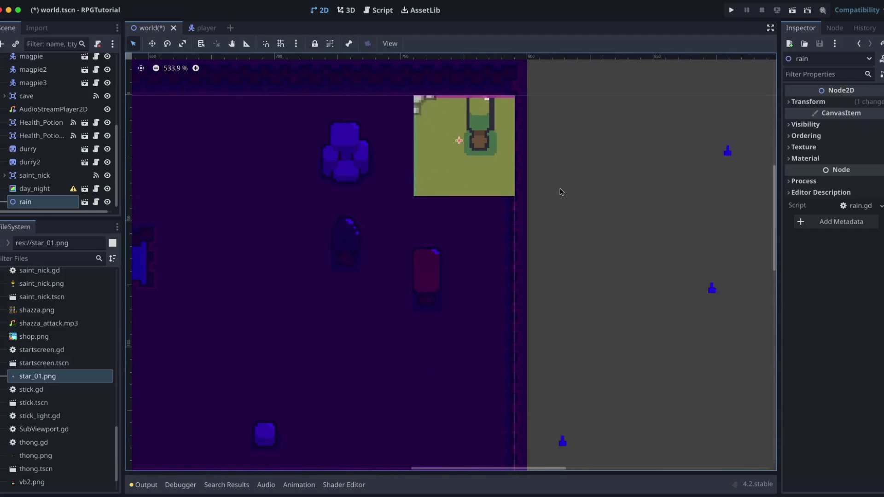
{"action": "scroll", "coordinate": [192, 202], "scroll_direction": "down", "scroll_amount": 5}
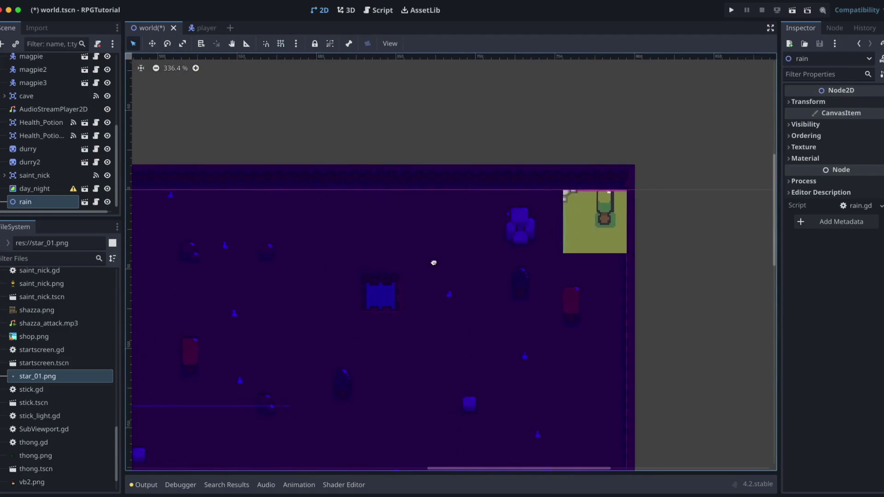
{"action": "middle_click_drag", "start_coordinate": [239, 272], "coordinate": [406, 248]}
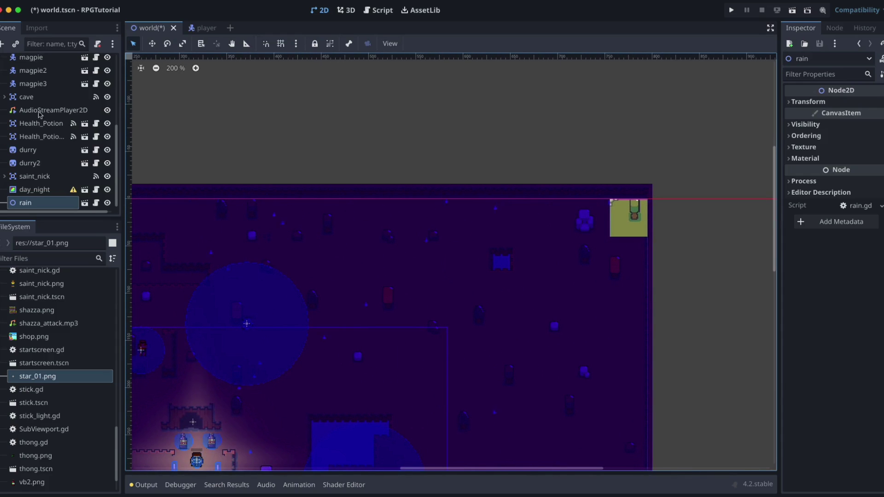
{"action": "scroll", "coordinate": [51, 159], "scroll_direction": "up", "scroll_amount": 5}
{"action": "left_click", "coordinate": [53, 181]}
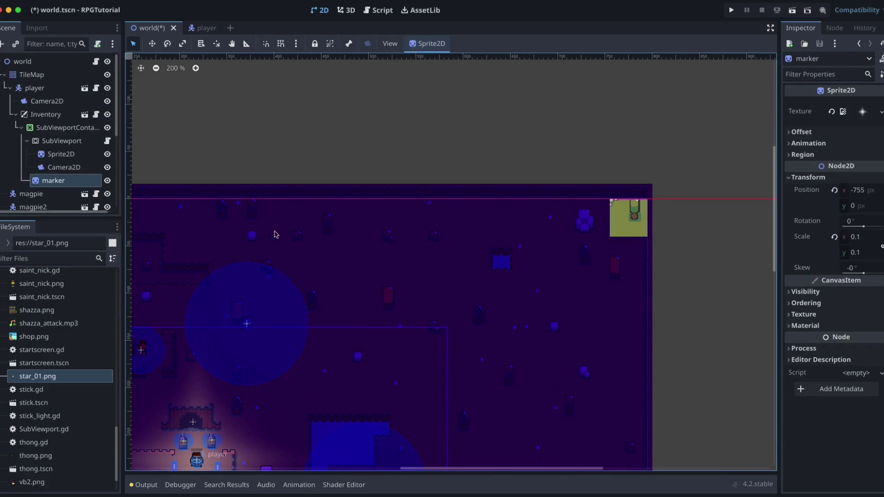
Move the marker onto the minimap and resize it to cover the map, at position 20, 20 px and scale about 0.074 by 0.078
{"action": "middle_click_drag", "start_coordinate": [275, 229], "coordinate": [561, 223]}
{"action": "scroll", "coordinate": [242, 200], "scroll_direction": "up", "scroll_amount": 2}
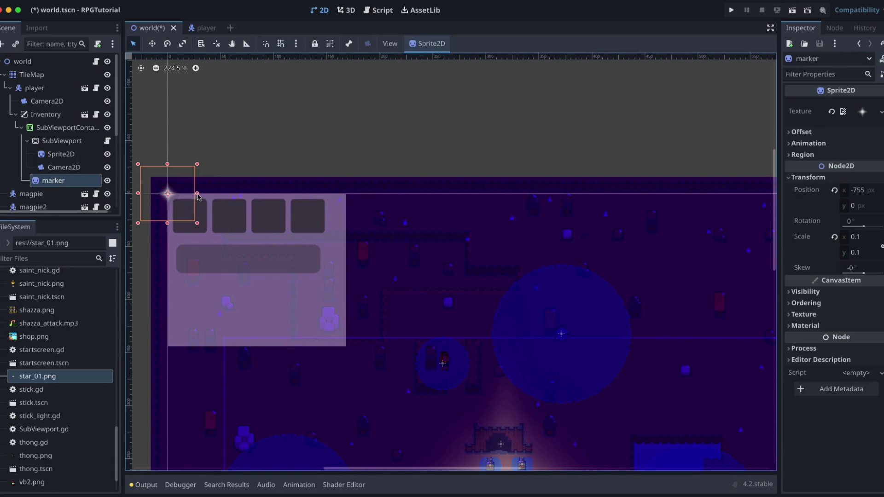
{"action": "left_click_drag", "start_coordinate": [198, 197], "coordinate": [446, 200]}
{"action": "left_click_drag", "start_coordinate": [138, 196], "coordinate": [356, 206]}
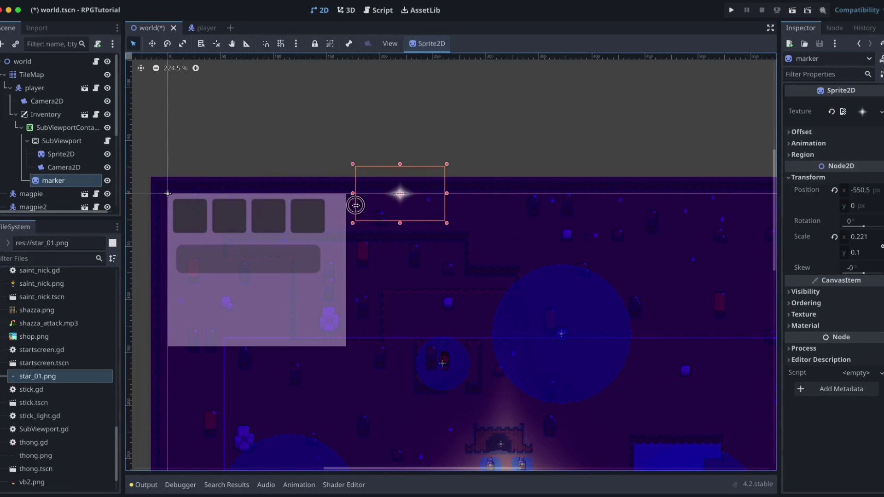
{"action": "left_click_drag", "start_coordinate": [401, 164], "coordinate": [405, 138]}
{"action": "left_click_drag", "start_coordinate": [401, 183], "coordinate": [704, 199]}
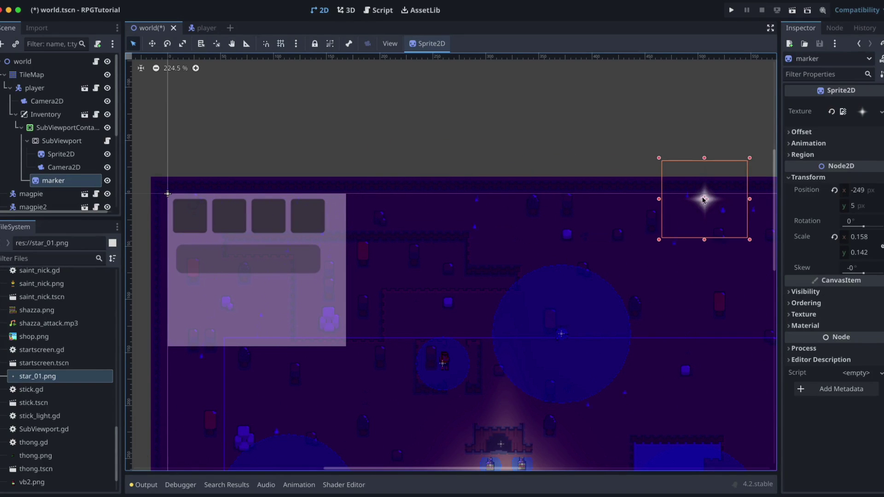
{"action": "middle_click_drag", "start_coordinate": [716, 284], "coordinate": [239, 293]}
{"action": "scroll", "coordinate": [228, 216], "scroll_direction": "up", "scroll_amount": 1}
{"action": "mouse_move", "coordinate": [229, 204]}
{"action": "left_mouse_down"}
{"action": "mouse_move", "coordinate": [518, 230]}
{"action": "mouse_move", "coordinate": [528, 223]}
{"action": "left_mouse_up"}
{"action": "left_click_drag", "start_coordinate": [578, 184], "coordinate": [553, 197]}
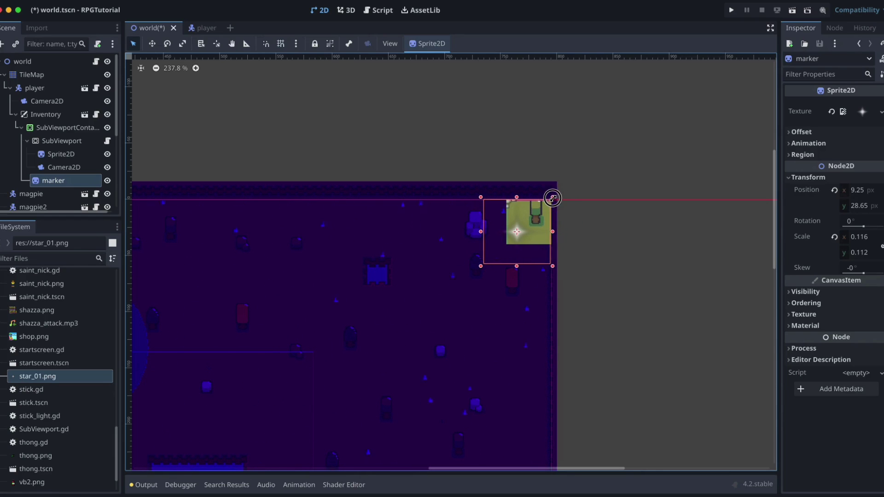
{"action": "left_click_drag", "start_coordinate": [481, 266], "coordinate": [506, 247]}
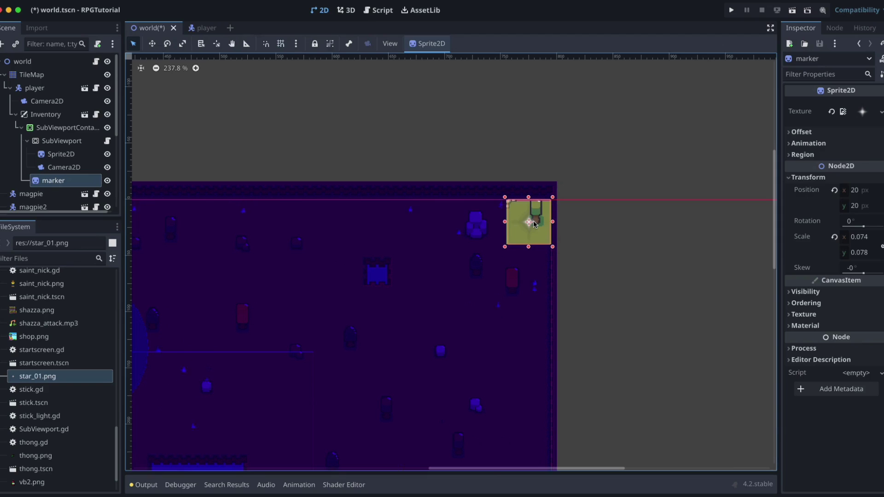
Tint the marker orange-red by setting its Modulate color to about ff5927
{"action": "left_click", "coordinate": [804, 292]}
{"action": "left_click", "coordinate": [850, 321]}
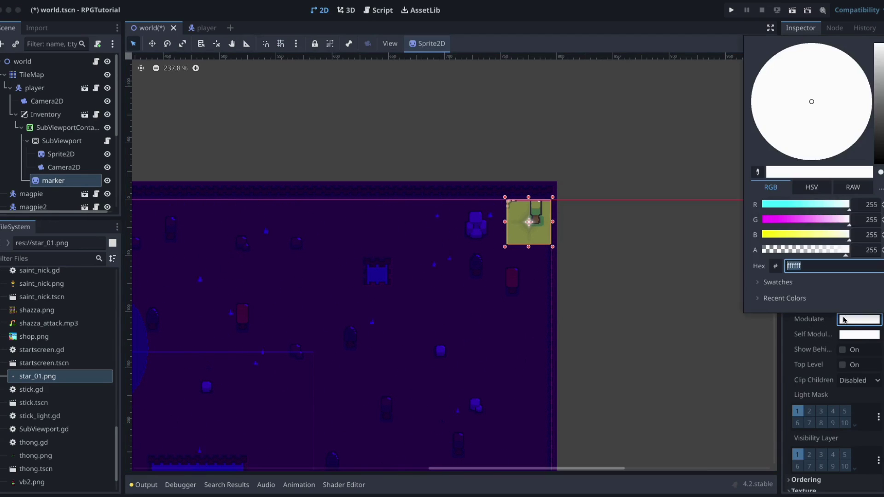
{"action": "left_click_drag", "start_coordinate": [789, 224], "coordinate": [793, 220]}
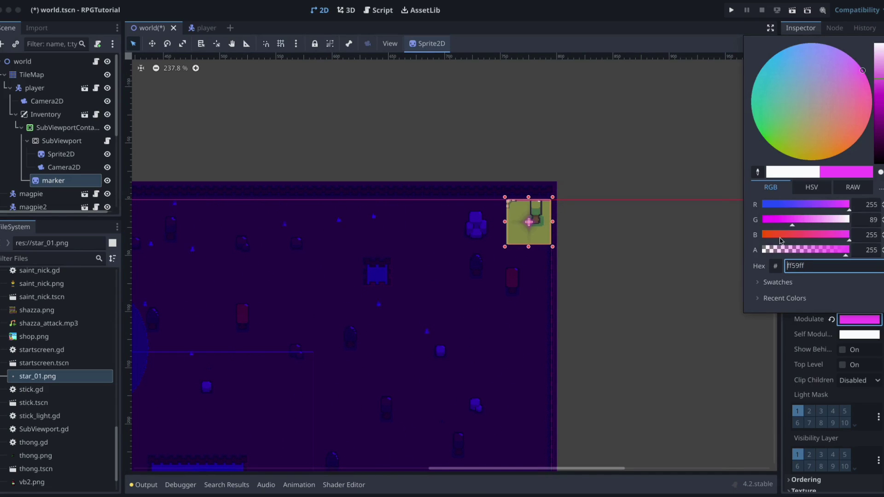
{"action": "left_click", "coordinate": [778, 236]}
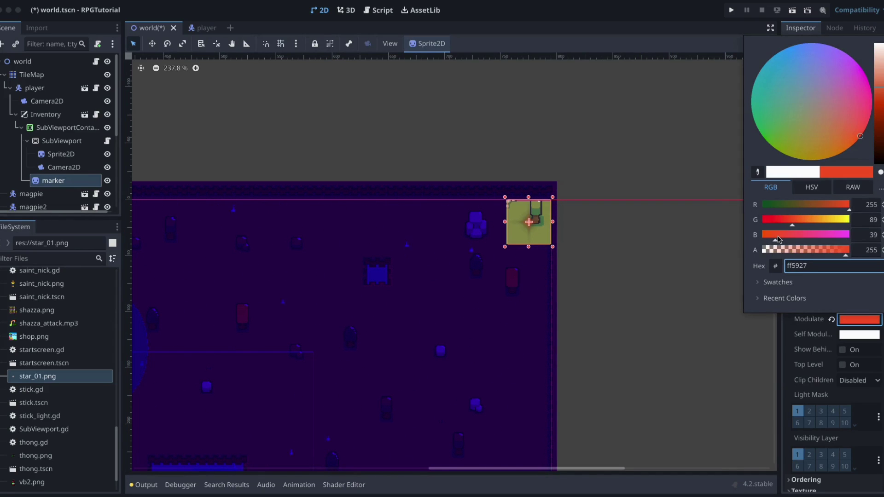
{"action": "left_click", "coordinate": [811, 331]}
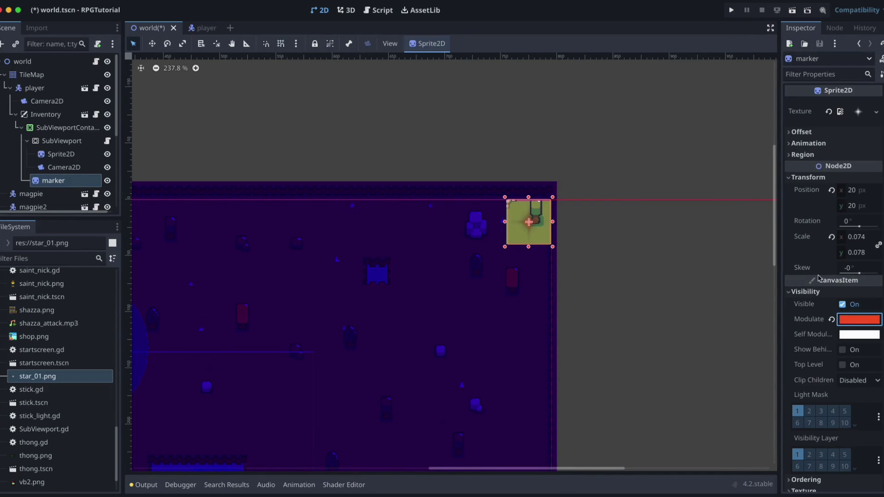
Shrink the marker to an x scale of 0.05 with proportions linked, and deselect it
{"action": "left_click", "coordinate": [858, 239]}
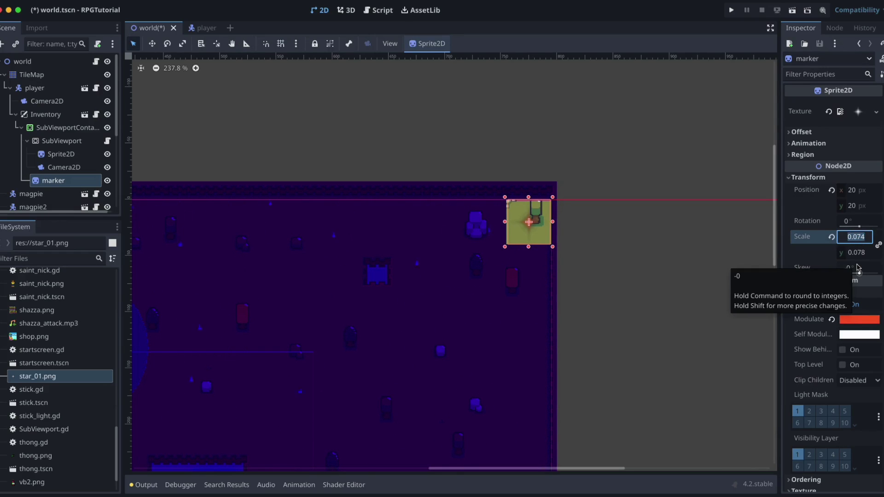
{"action": "type", "text": ".05"}
{"action": "key", "text": "Return"}
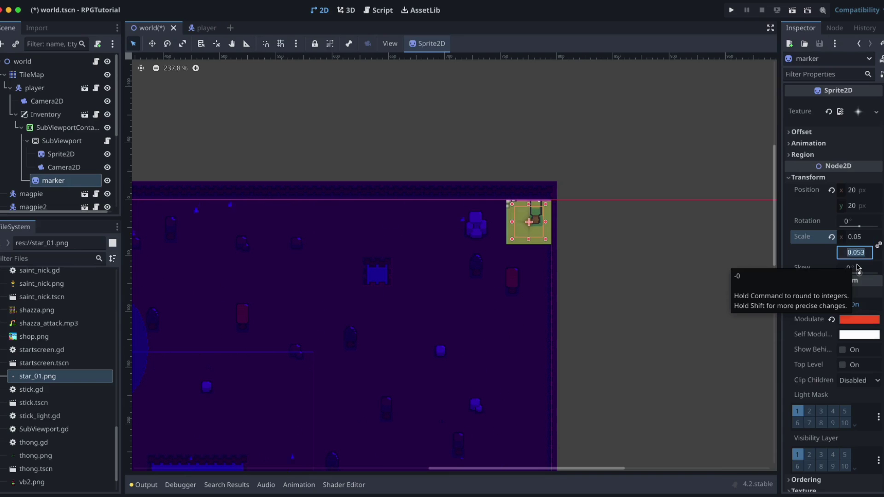
{"action": "left_click", "coordinate": [526, 232]}
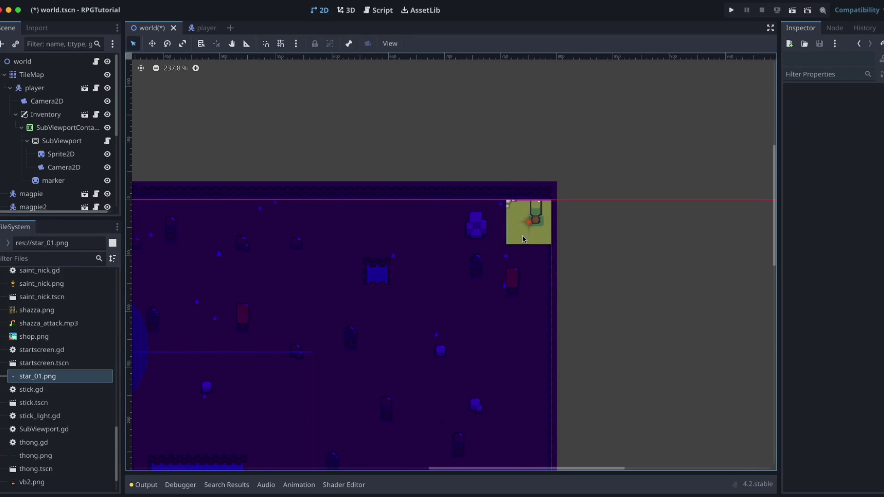
Review the minimap's node hierarchy: the SubViewportContainer, SubViewport, Sprite2D, Camera2D and marker
{"action": "left_click", "coordinate": [70, 129]}
{"action": "left_click", "coordinate": [69, 141]}
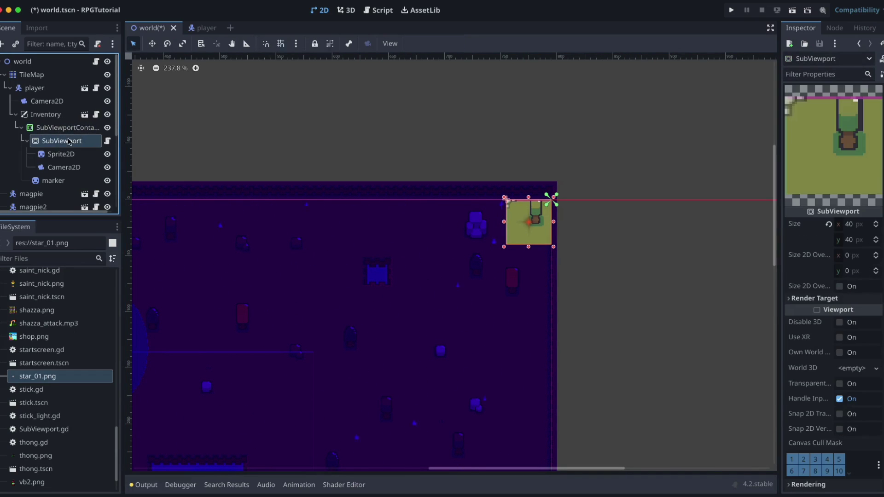
{"action": "left_click", "coordinate": [67, 154]}
{"action": "left_click", "coordinate": [68, 167]}
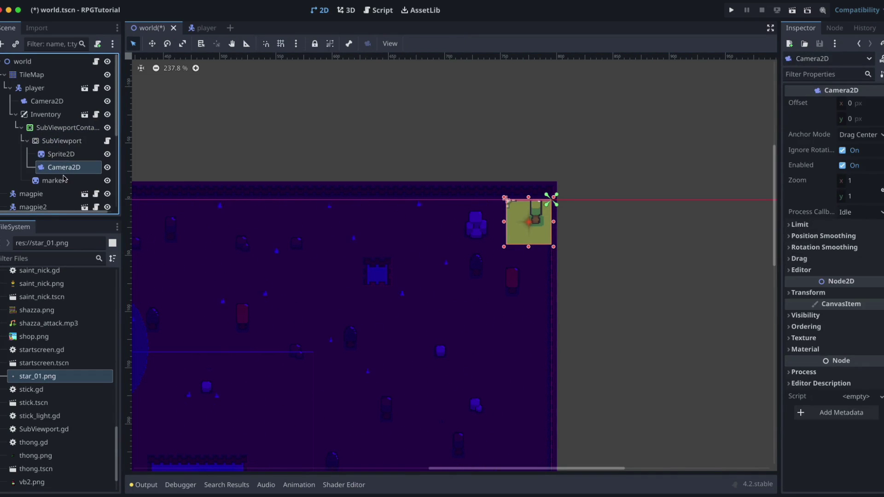
{"action": "left_click", "coordinate": [66, 141]}
{"action": "left_click", "coordinate": [63, 180]}
{"action": "left_click", "coordinate": [61, 128]}
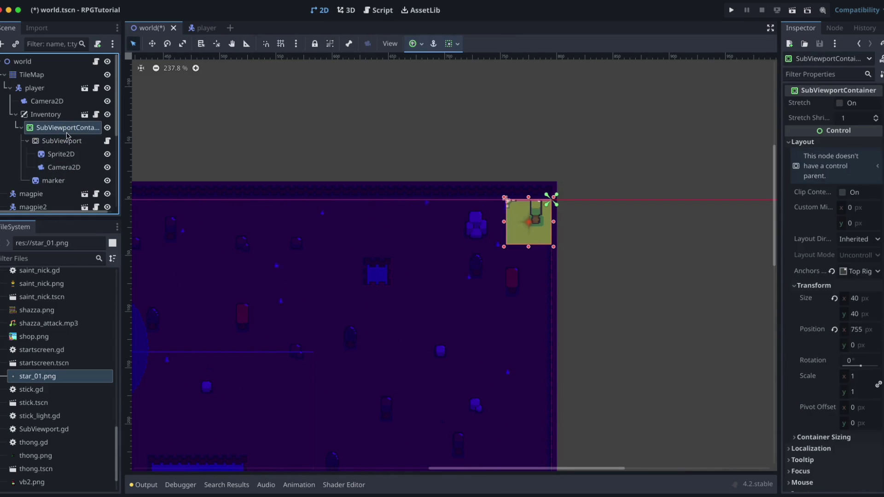
{"action": "left_click", "coordinate": [61, 144]}
{"action": "left_click", "coordinate": [64, 180]}
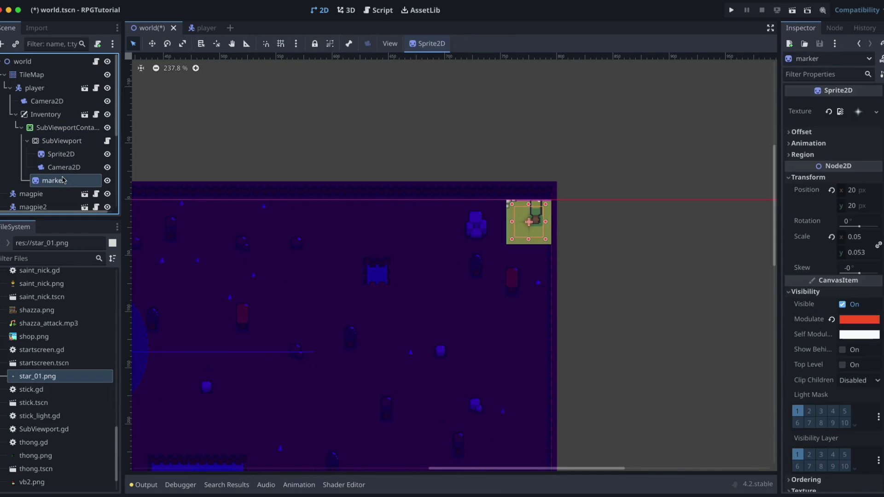
{"action": "left_click", "coordinate": [463, 248]}
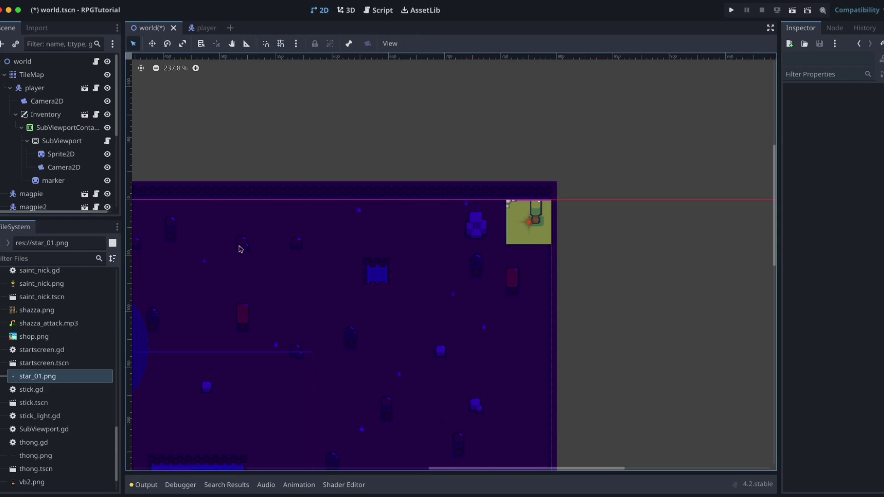
Save the world scene, then run the game as Bazza, walk up and to the right to test the minimap, and close it
{"action": "key", "text": "ctrl+s"}
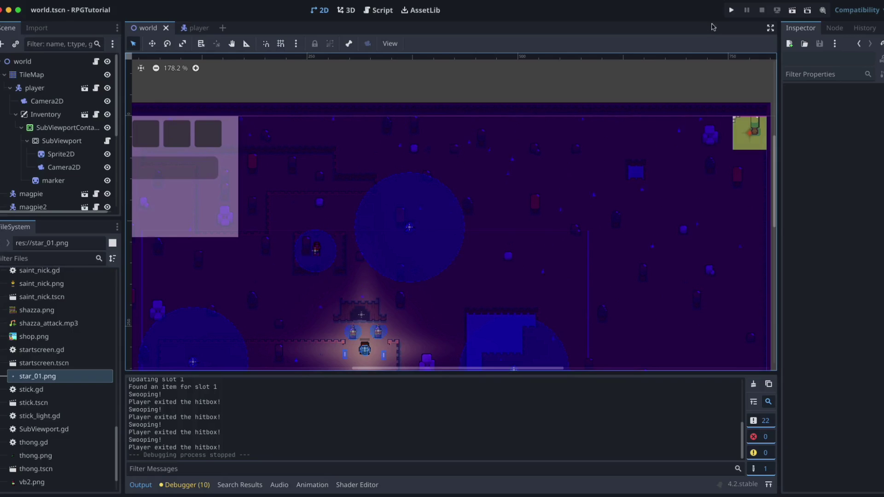
{"action": "left_click", "coordinate": [732, 10]}
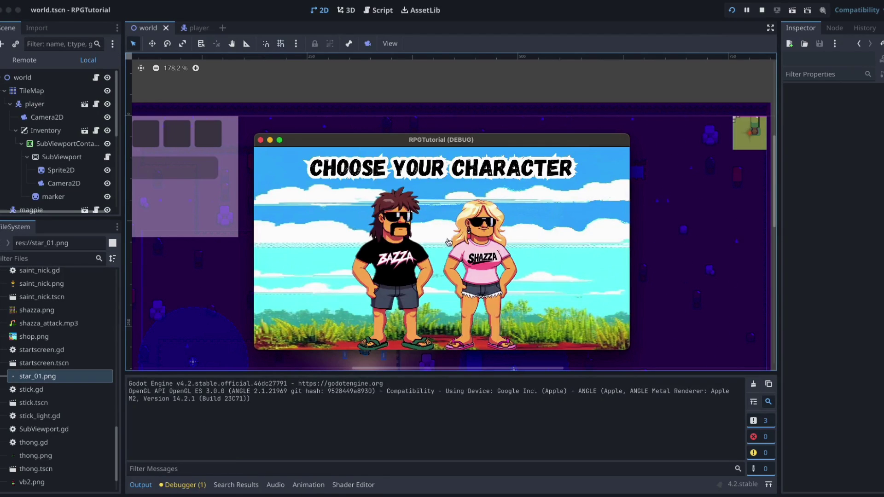
{"action": "left_click", "coordinate": [387, 277]}
{"action": "key", "text": "Right"}
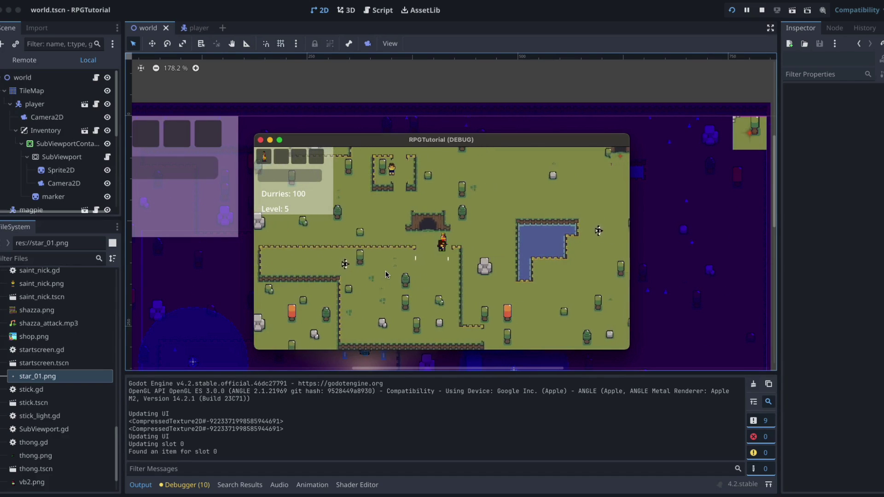
{"action": "key", "text": "Up"}
{"action": "key", "text": "Right"}
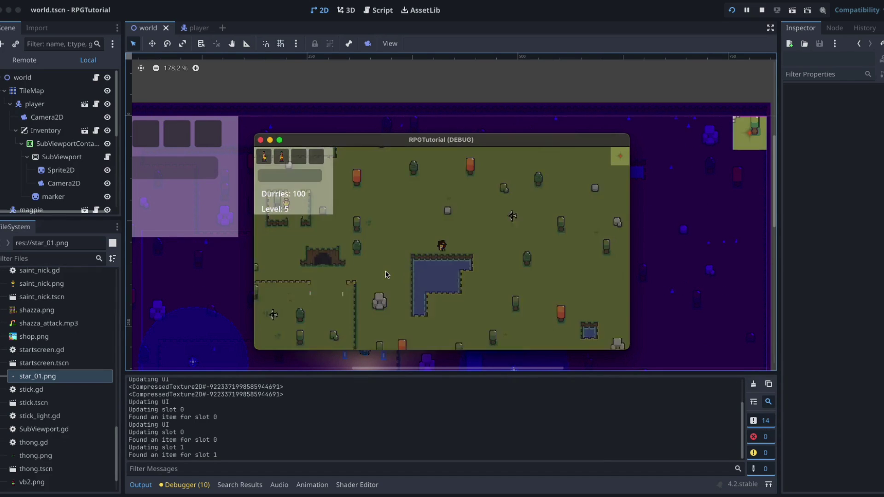
{"action": "left_click", "coordinate": [447, 247]}
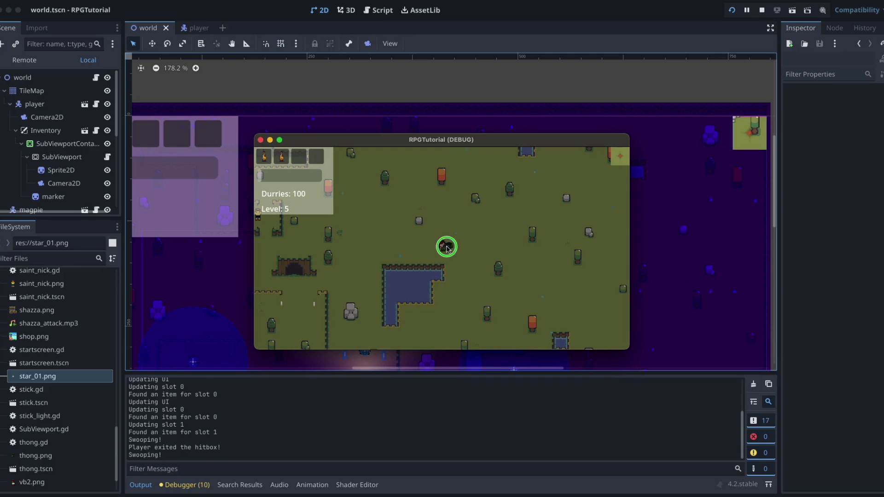
{"action": "left_click", "coordinate": [261, 140]}
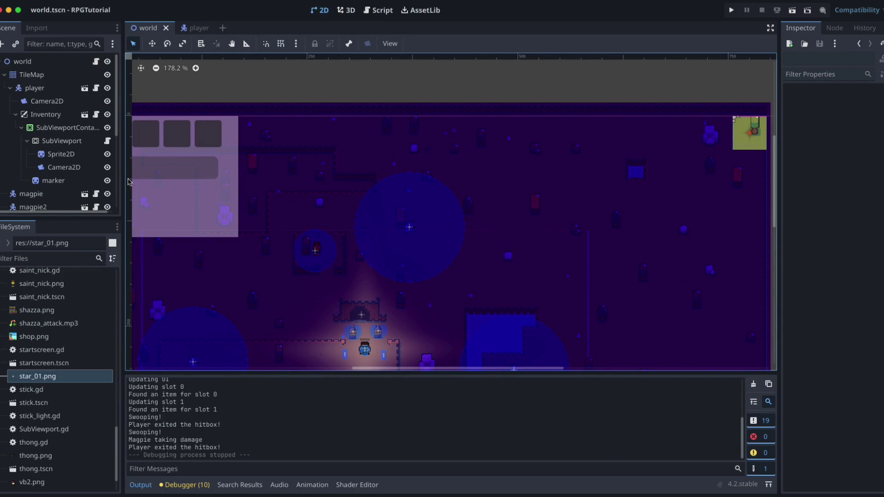
Resize the SubViewportContainer to 100 by 100 px and move it inside the HUD's upper-right corner, at position 683, 7 px
{"action": "left_click", "coordinate": [62, 131]}
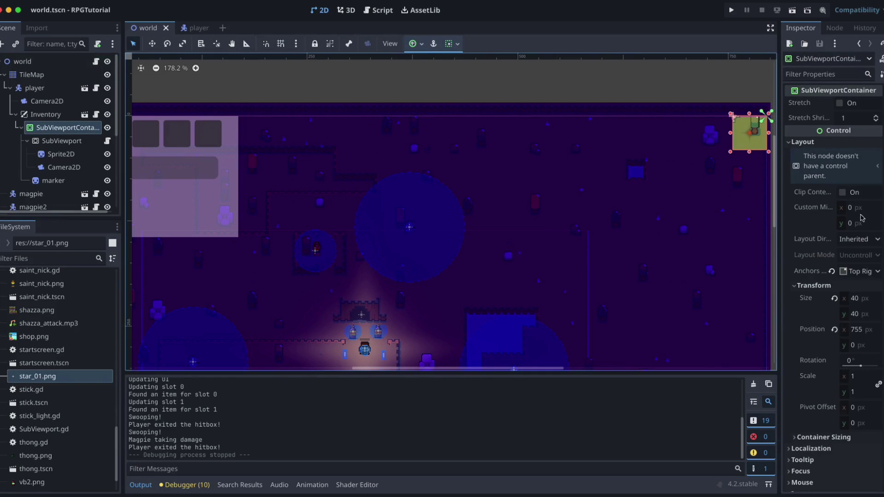
{"action": "left_click", "coordinate": [855, 298]}
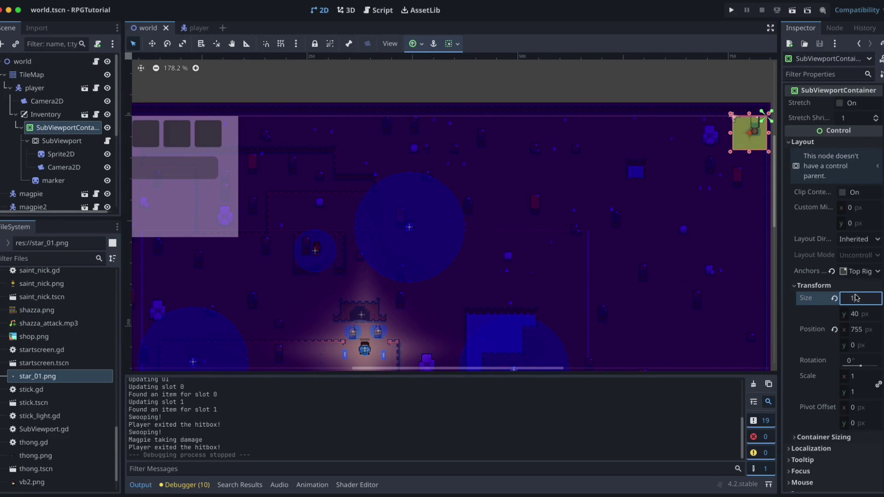
{"action": "key", "text": "Tab"}
{"action": "key", "text": "Tab"}
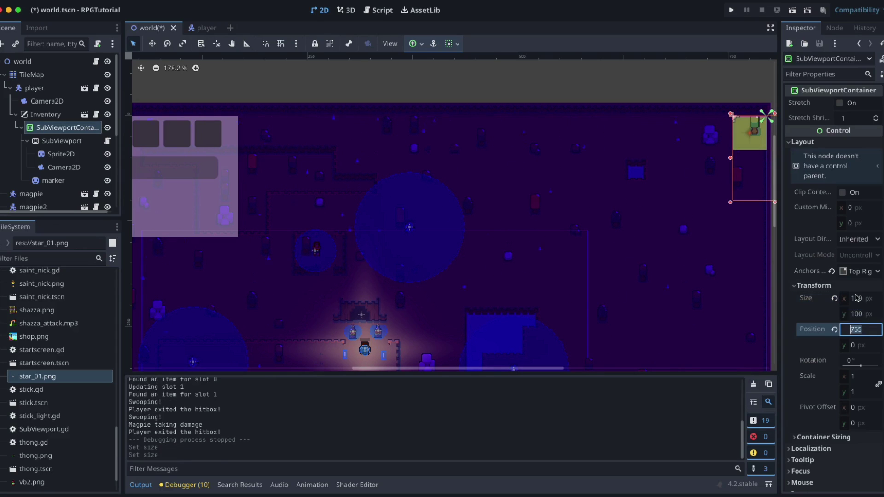
{"action": "left_click_drag", "start_coordinate": [759, 183], "coordinate": [722, 183]}
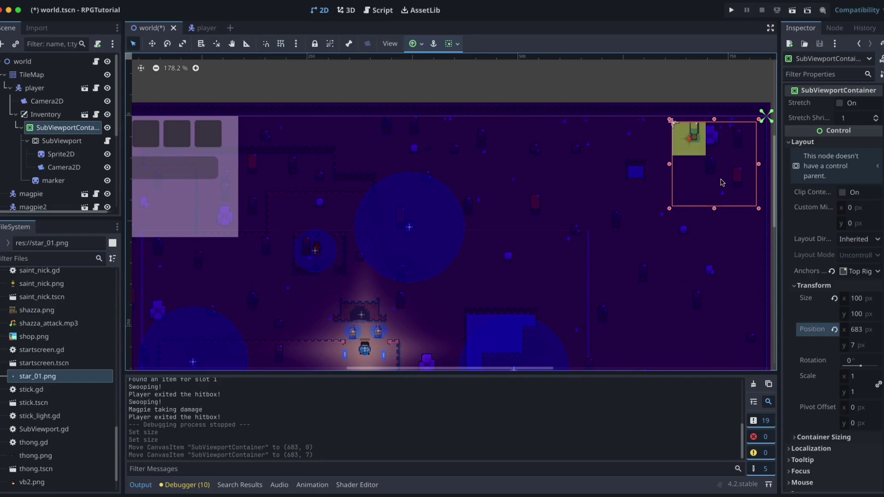
Set the SubViewport's size to 100 by 100 px
{"action": "left_click", "coordinate": [64, 141]}
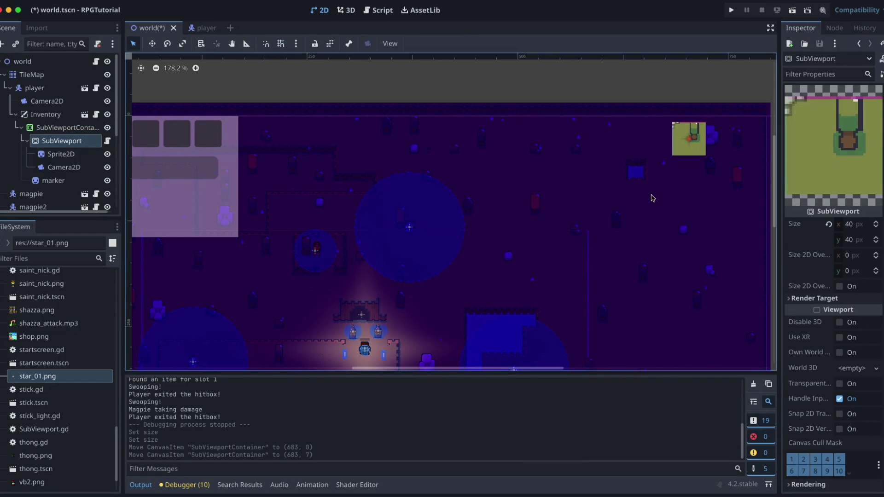
{"action": "left_click", "coordinate": [851, 225]}
{"action": "type", "text": "10"}
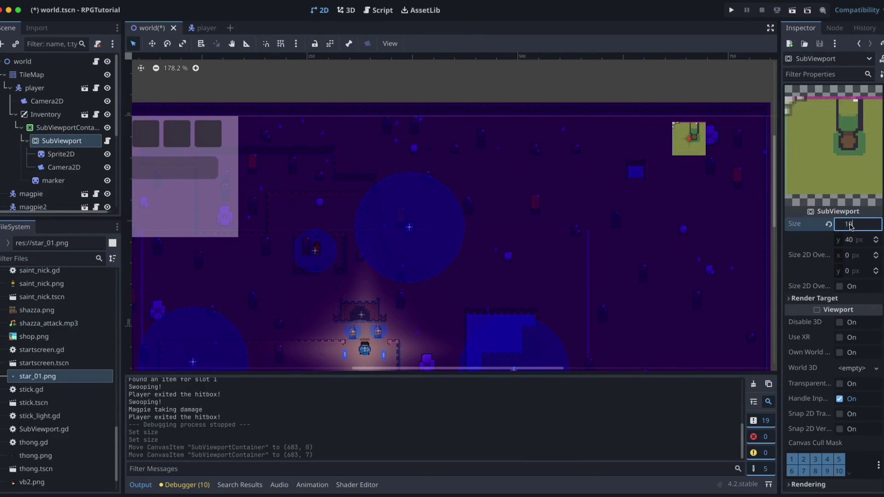
{"action": "type", "text": "0"}
{"action": "key", "text": "Tab"}
{"action": "type", "text": "100"}
{"action": "key", "text": "Tab"}
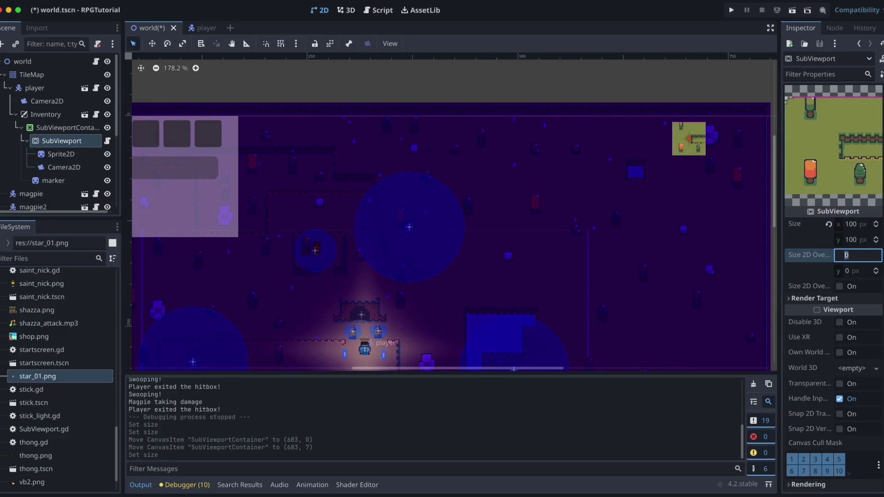
Nudge the enlarged minimap container to position 681, 8 px
{"action": "left_click", "coordinate": [62, 156]}
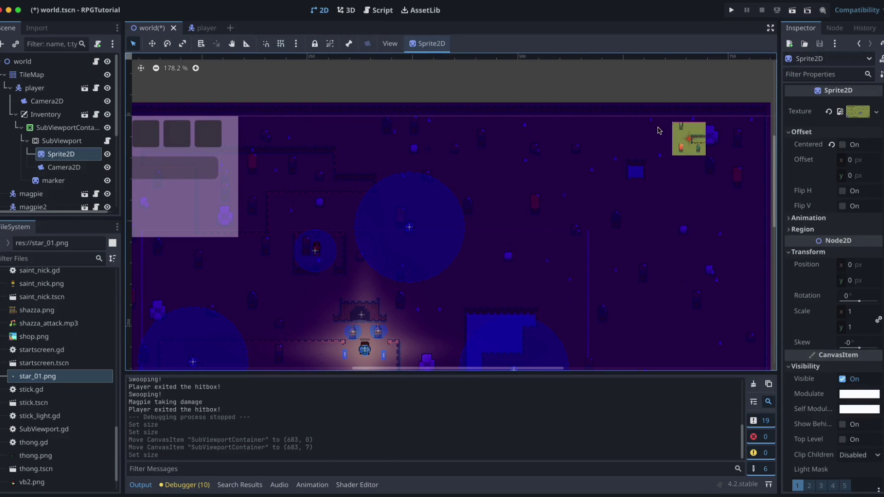
{"action": "left_click", "coordinate": [682, 143]}
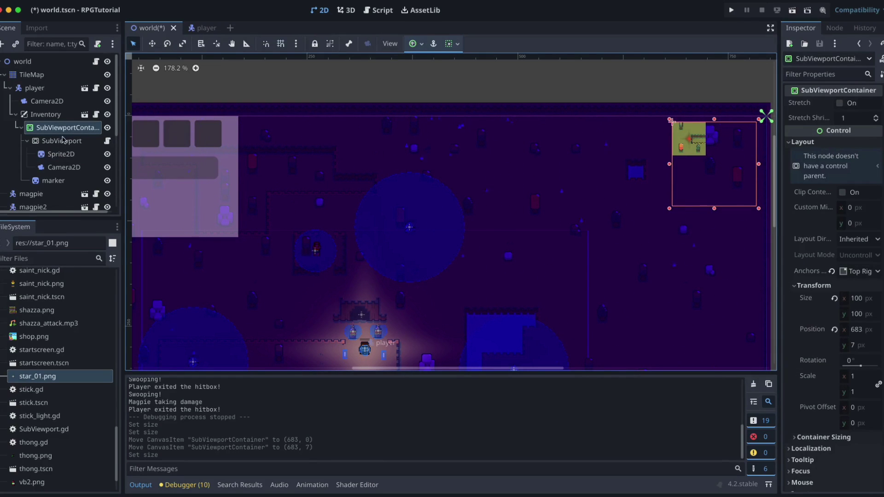
{"action": "left_click", "coordinate": [63, 140]}
{"action": "left_click", "coordinate": [680, 146]}
{"action": "mouse_move", "coordinate": [695, 187]}
{"action": "left_mouse_down"}
{"action": "mouse_move", "coordinate": [673, 176]}
{"action": "mouse_move", "coordinate": [705, 184]}
{"action": "left_mouse_up"}
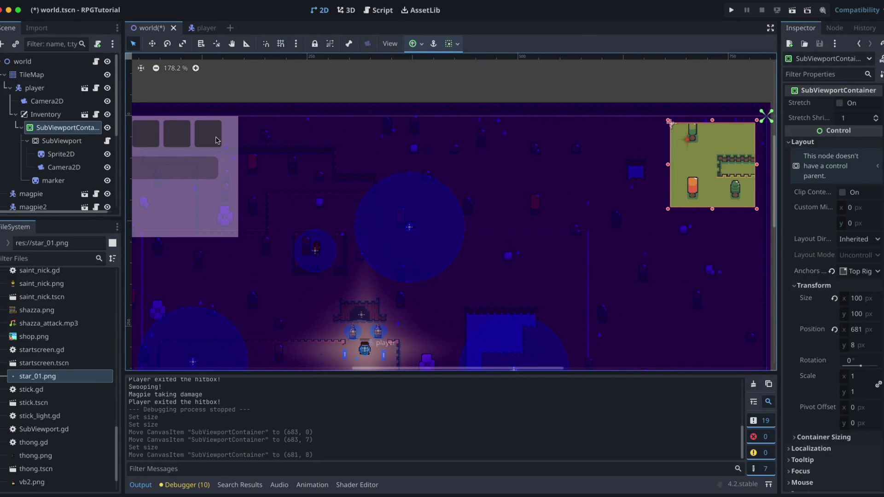
Set the minimap Camera2D's zoom to 0.5 on both axes and save the scene
{"action": "left_click", "coordinate": [62, 155]}
{"action": "left_click", "coordinate": [62, 169]}
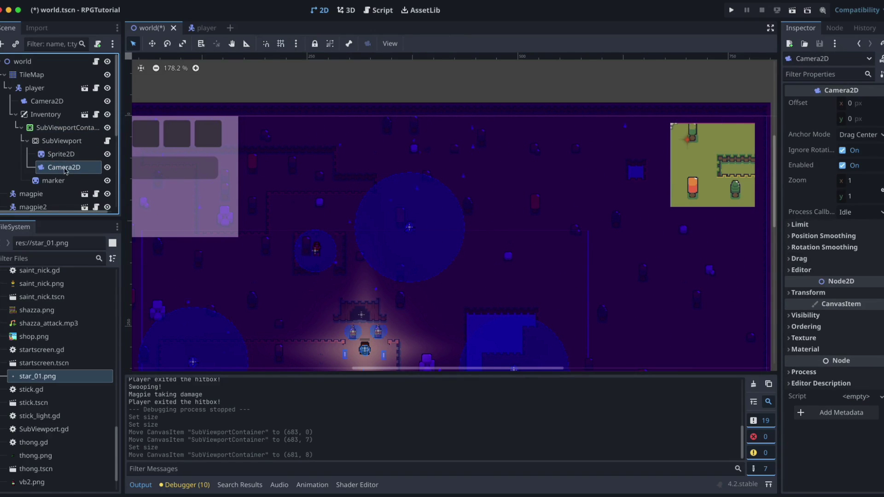
{"action": "left_click", "coordinate": [856, 184]}
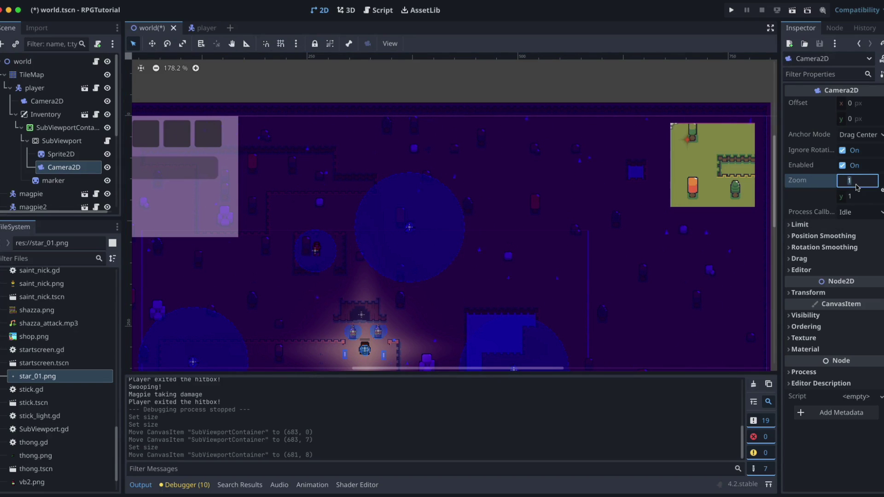
{"action": "type", "text": "0.5"}
{"action": "key", "text": "Tab"}
{"action": "key", "text": "ctrl+s"}
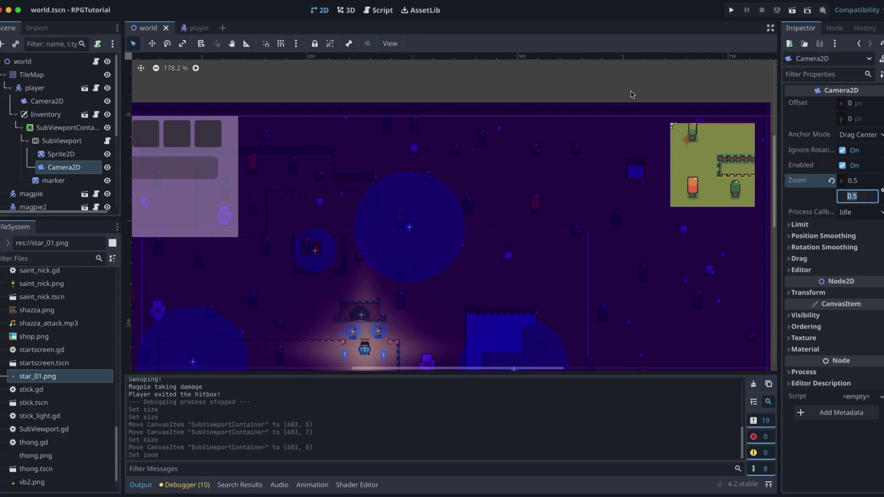
Run the game as Bazza, walk around the map to check the enlarged, zoomed-out minimap and its marker, and close the game
{"action": "left_click", "coordinate": [730, 10]}
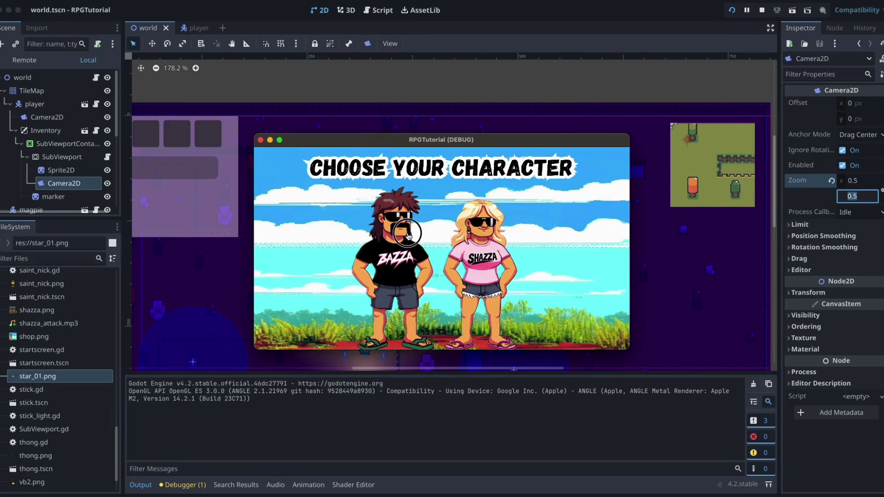
{"action": "key", "text": "Up"}
{"action": "key", "text": "Right"}
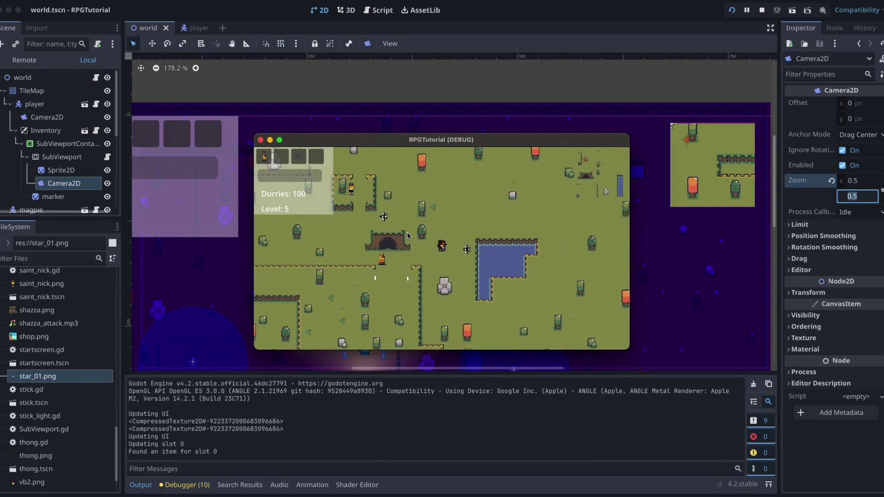
{"action": "key", "text": "Down"}
{"action": "key", "text": "Left"}
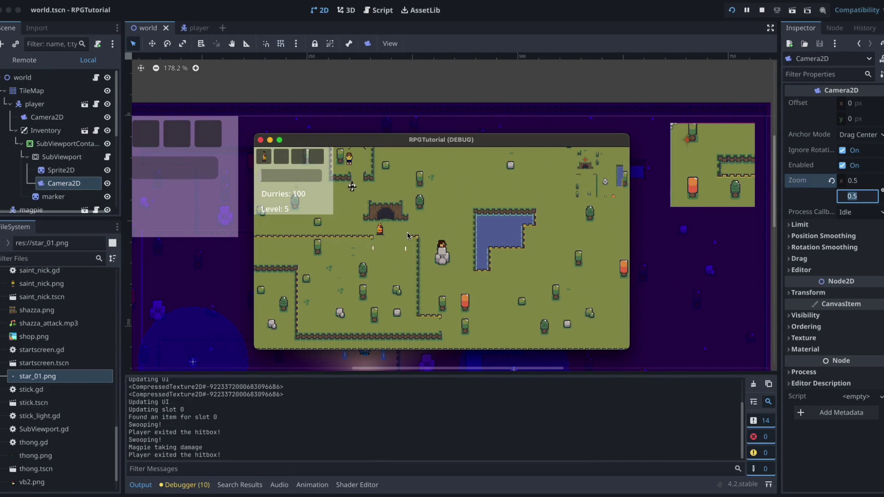
{"action": "key", "text": "Up"}
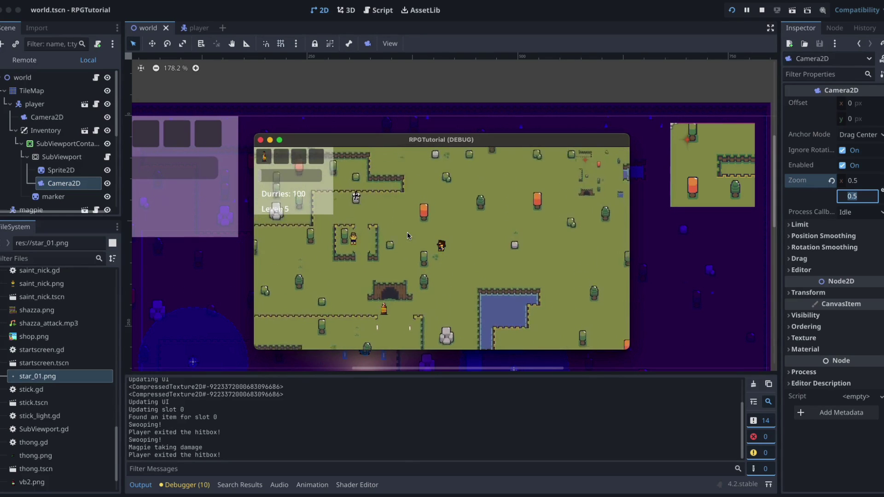
{"action": "left_click", "coordinate": [415, 185]}
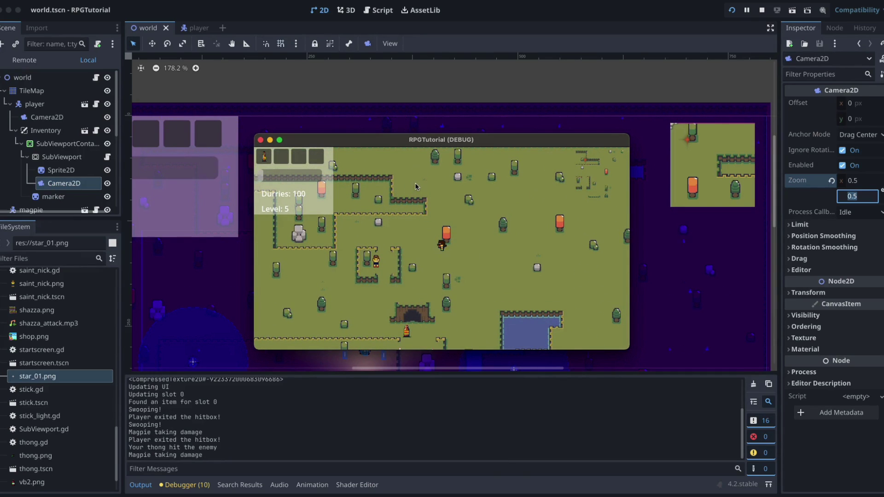
{"action": "key", "text": "Right"}
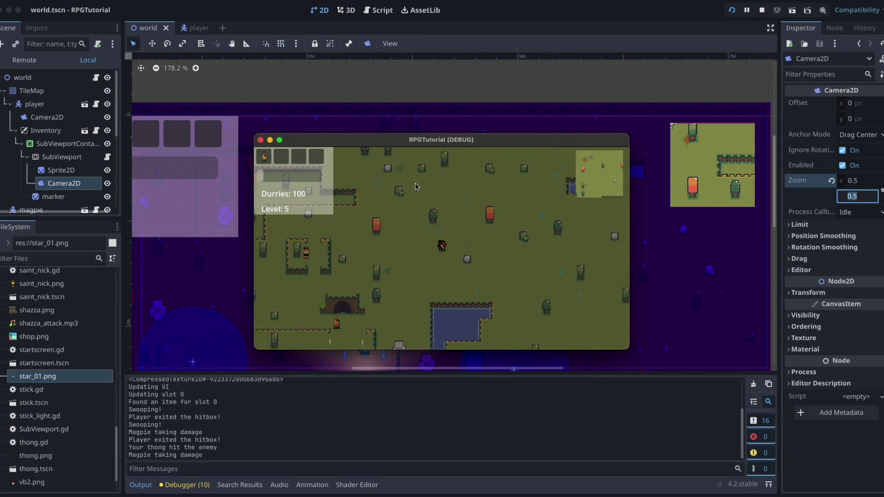
{"action": "key", "text": "Right"}
{"action": "key", "text": "Down"}
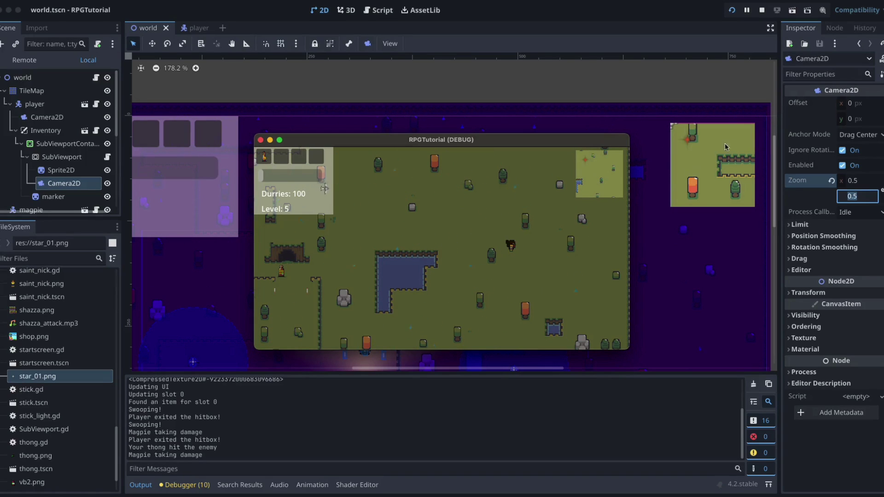
{"action": "left_click", "coordinate": [261, 140]}
Move the marker to the centre of the enlarged minimap, at position 50, 49 px, and save the scene
{"action": "left_click", "coordinate": [691, 143]}
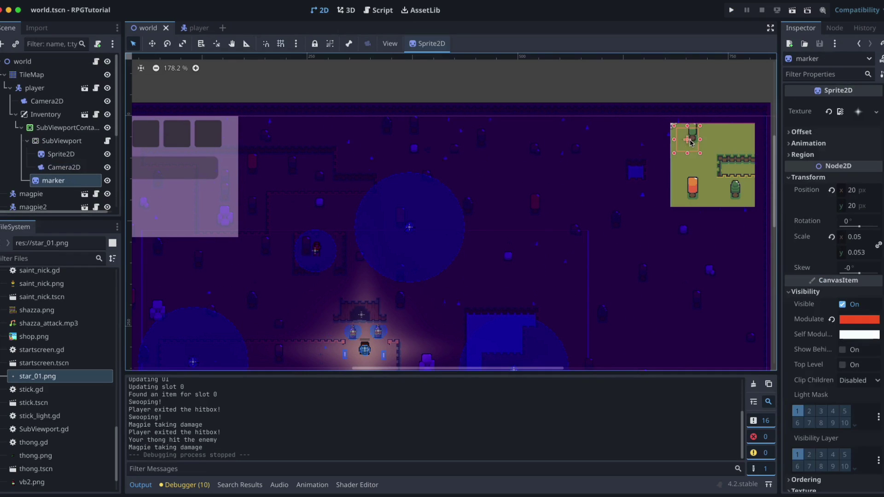
{"action": "left_click_drag", "start_coordinate": [689, 146], "coordinate": [714, 165]}
{"action": "key", "text": "ctrl+s"}
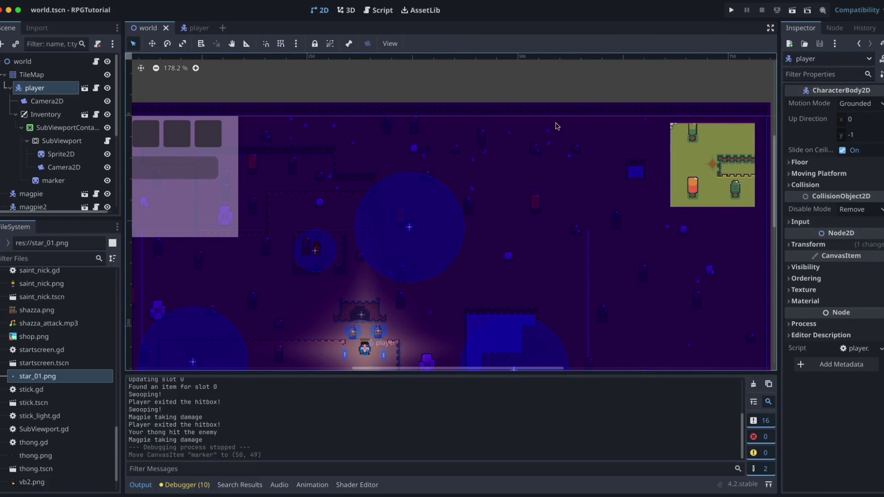
Run the game and walk the character around the ponds to check that the centred marker matches the player's location on the minimap
{"action": "left_click", "coordinate": [731, 10]}
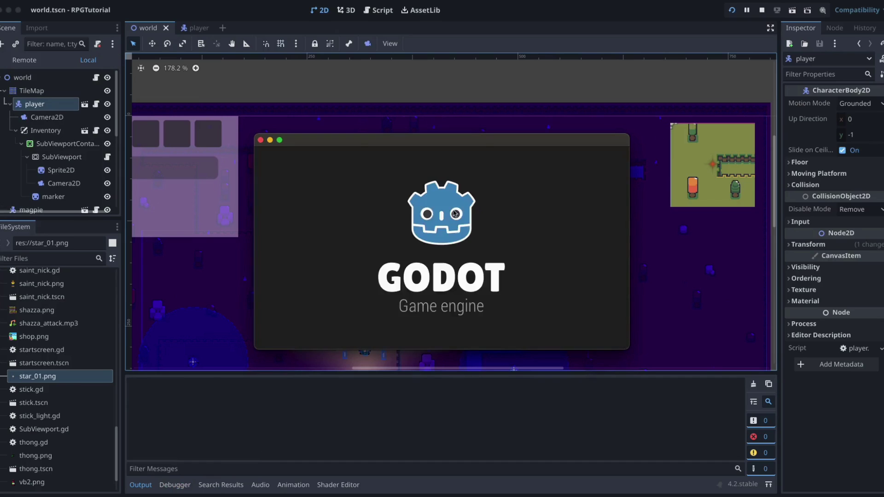
{"action": "key", "text": "Up"}
{"action": "key", "text": "Right"}
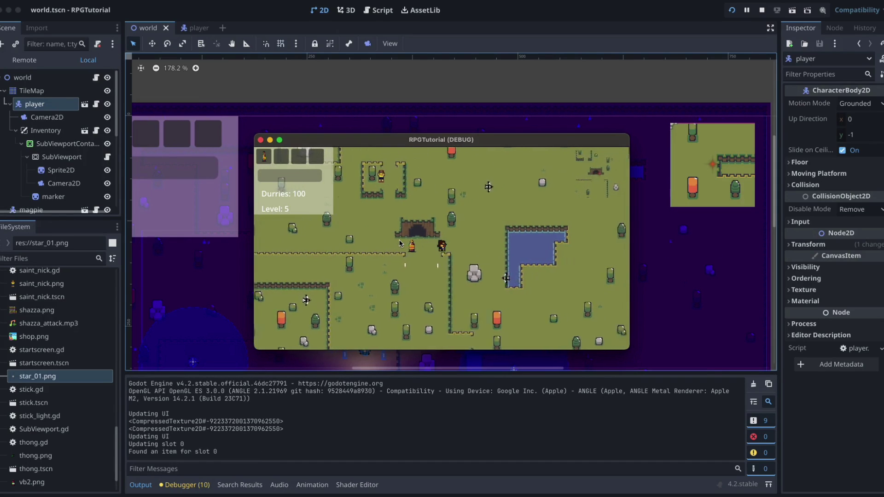
{"action": "key", "text": "Down"}
{"action": "key", "text": "Up"}
{"action": "key", "text": "Right"}
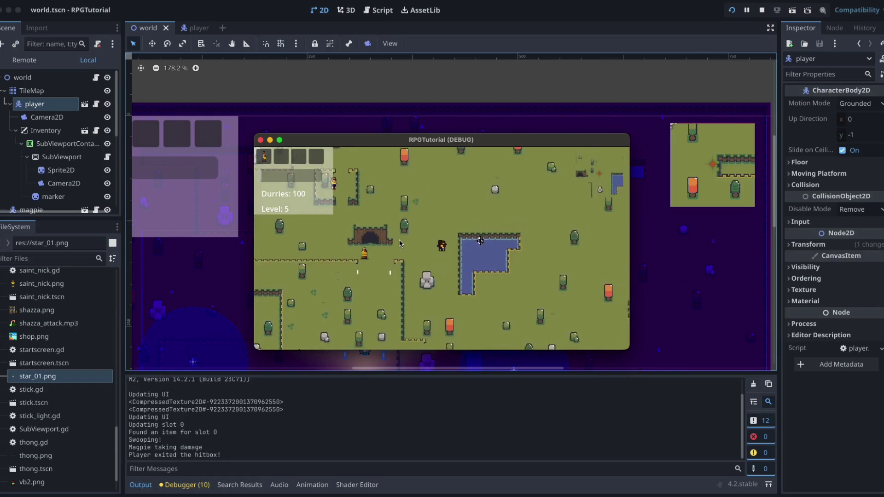
{"action": "key", "text": "Up"}
{"action": "key", "text": "Right"}
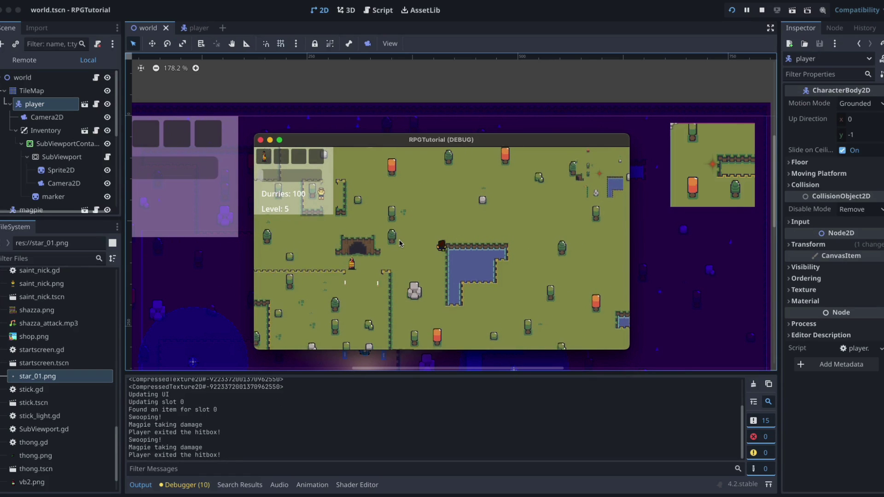
{"action": "key", "text": "Right"}
{"action": "key", "text": "Down"}
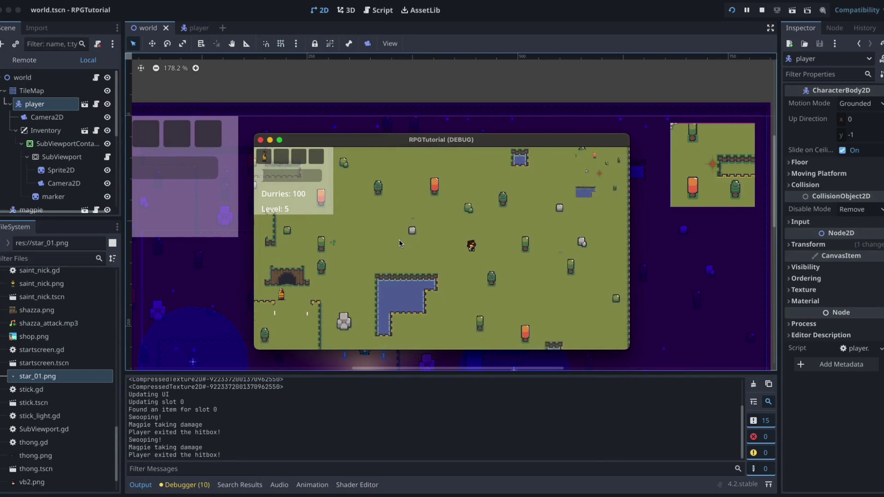
{"action": "key", "text": "Left"}
{"action": "key", "text": "Down"}
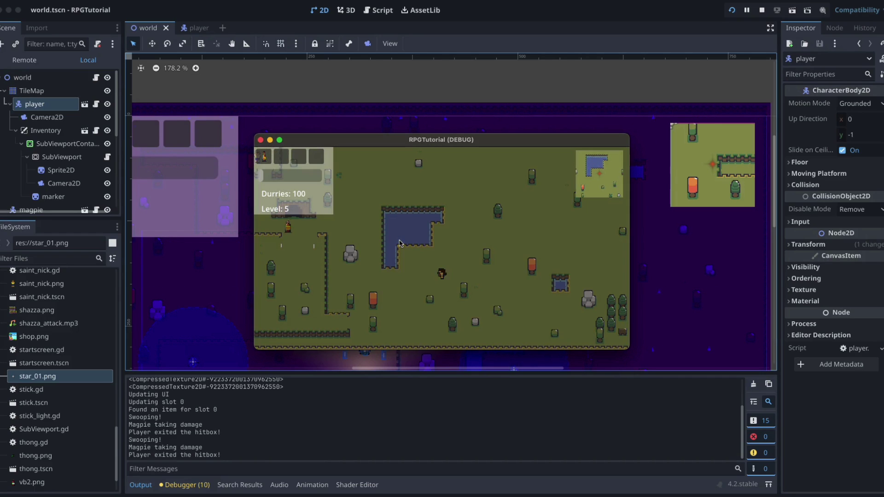